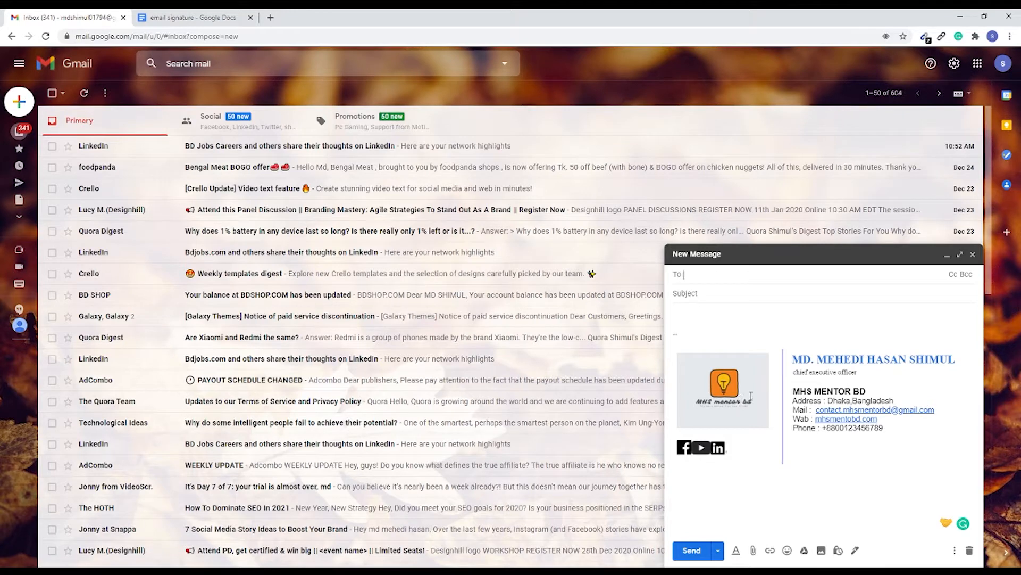
Step: Review the name and company details in the draft message's signature, and close the draft
left_click_drag(790, 360, 960, 360)
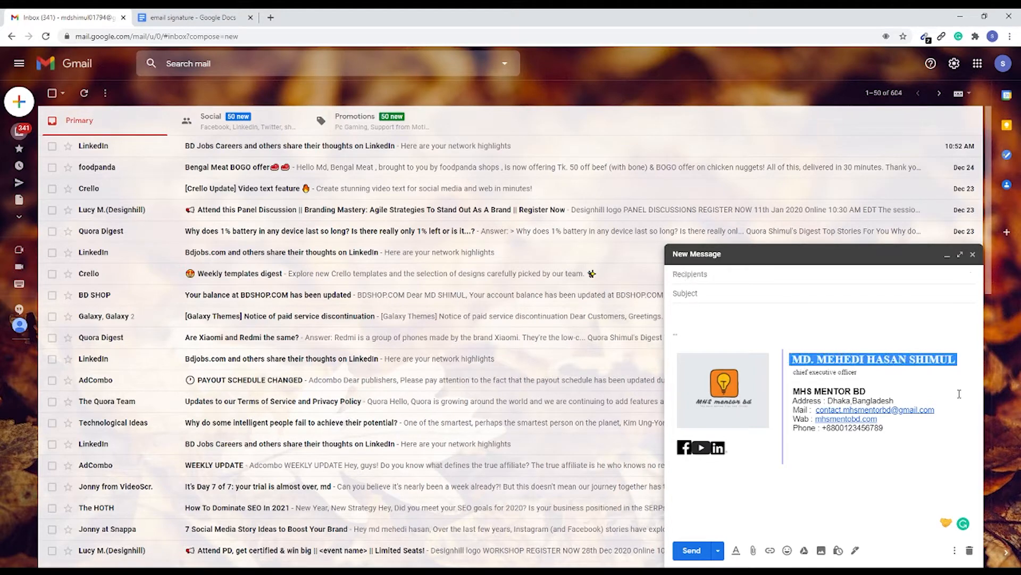
left_click(960, 395)
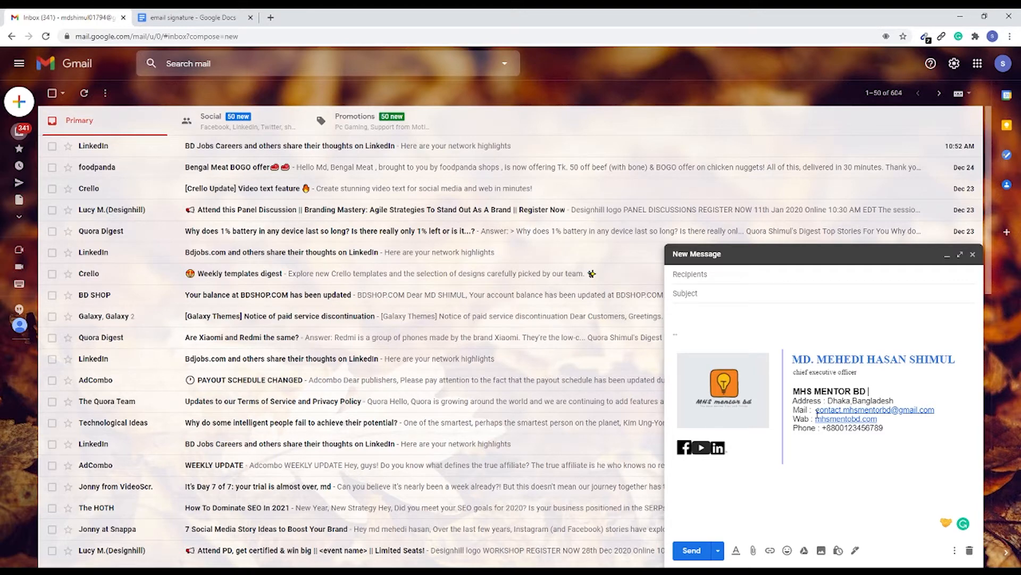
left_click(973, 254)
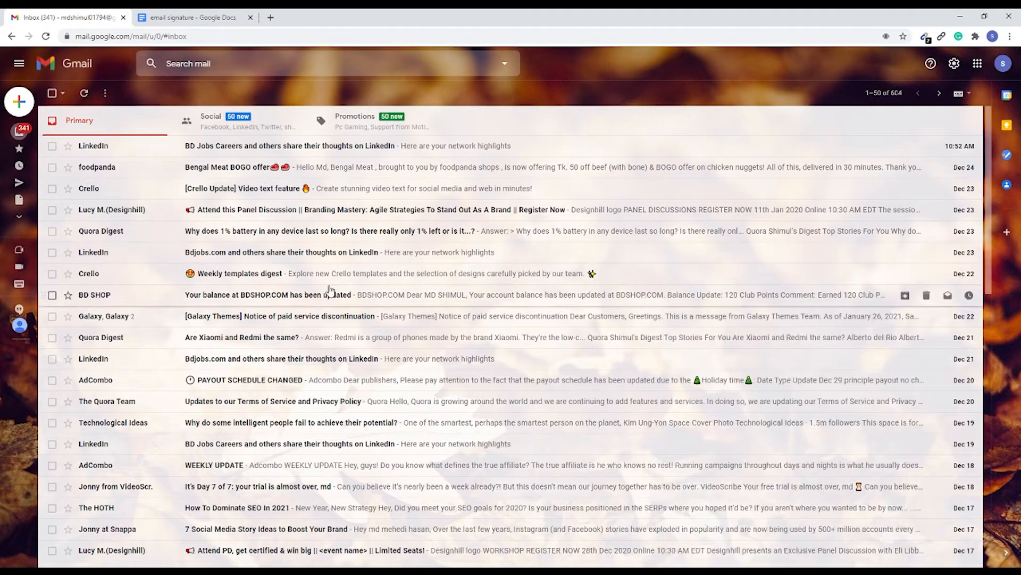
Step: Start a new message and check the links behind the Facebook and YouTube icons in its signature
left_click(19, 101)
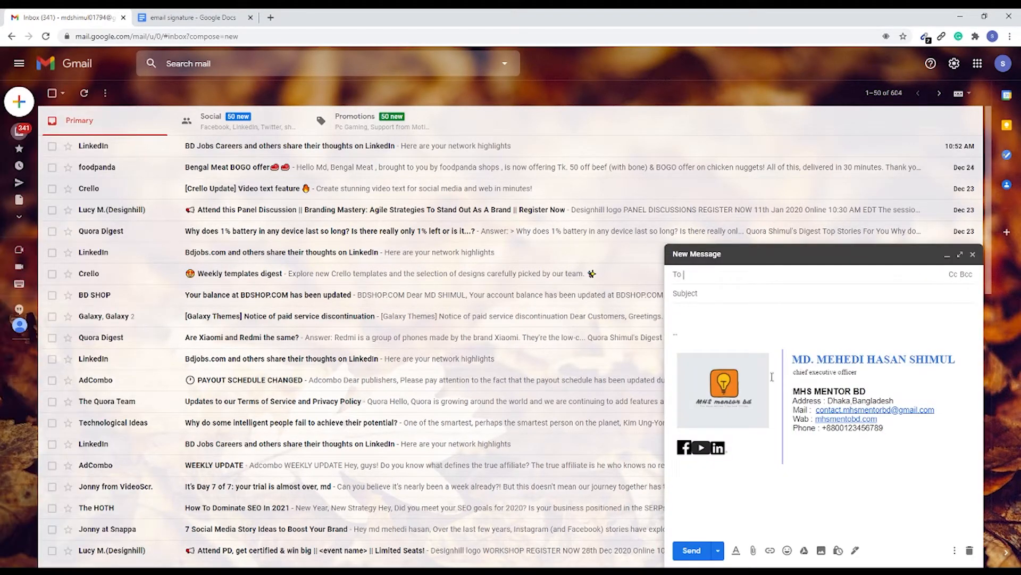
left_click(694, 317)
left_click(678, 453)
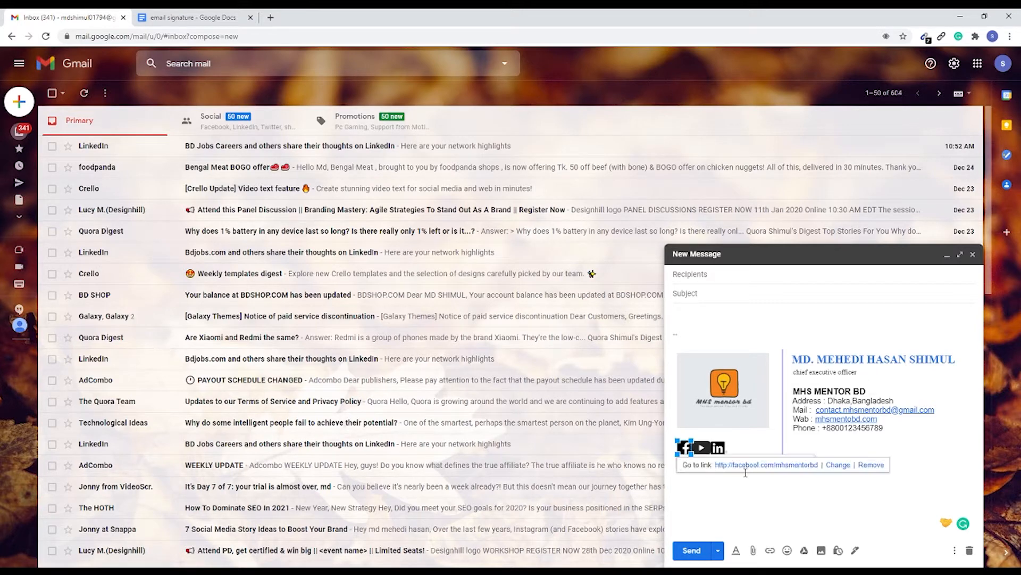
left_click(724, 480)
left_click(710, 453)
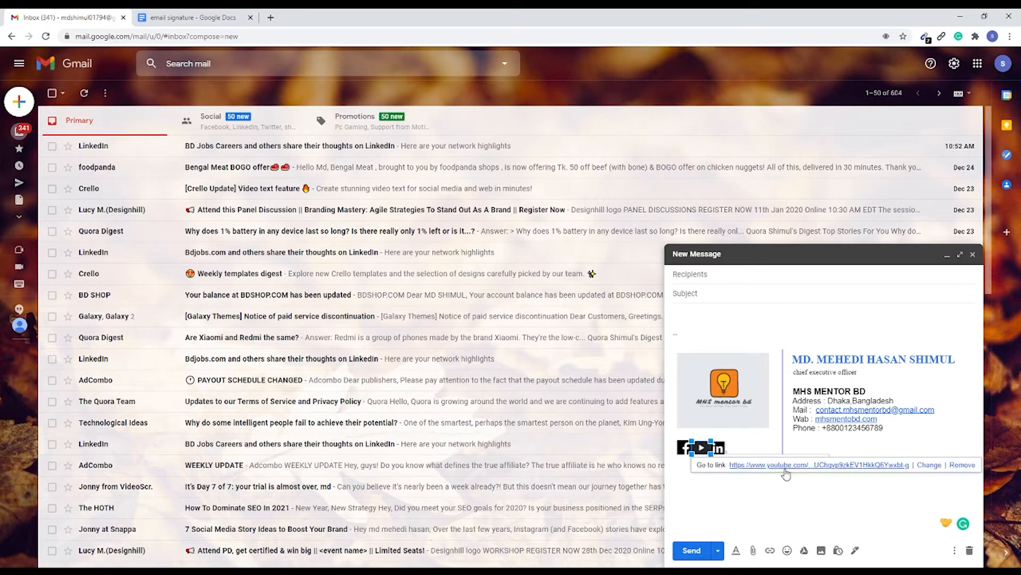
left_click(825, 492)
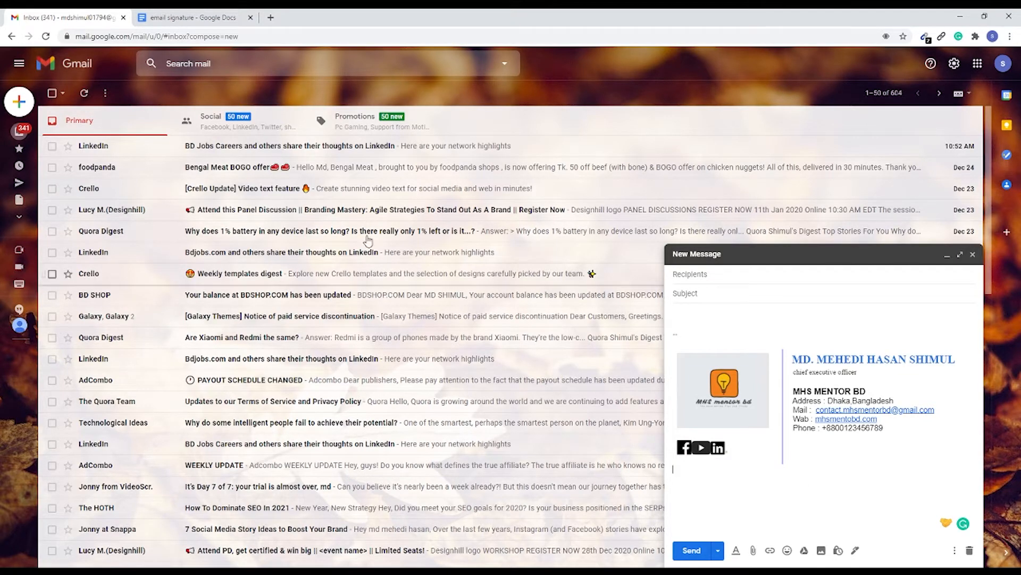
Step: Open Google Docs in a new browser tab and create a blank document
left_click(271, 17)
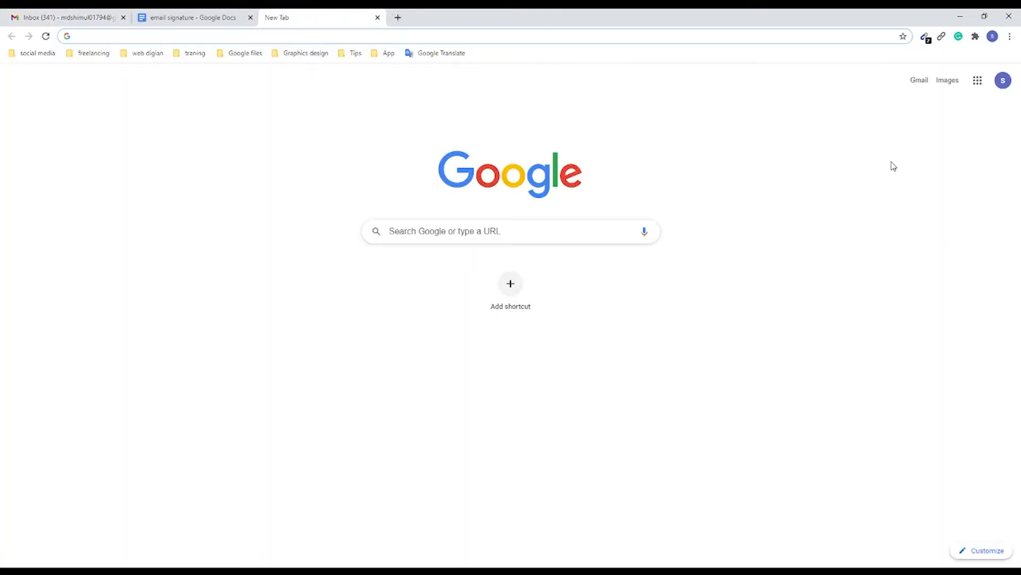
left_click(978, 84)
scroll(946, 201, "down", 3)
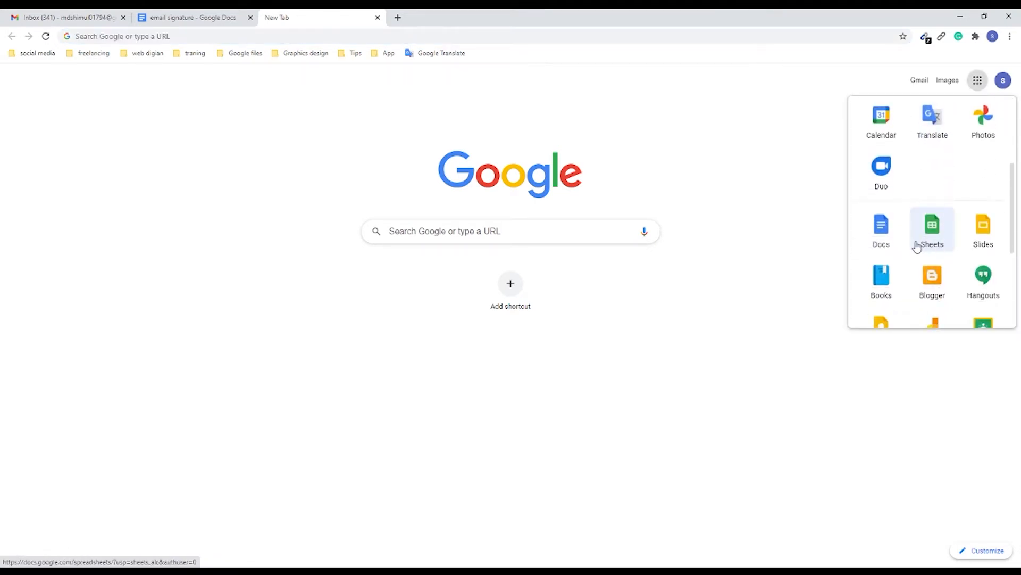
left_click(881, 234)
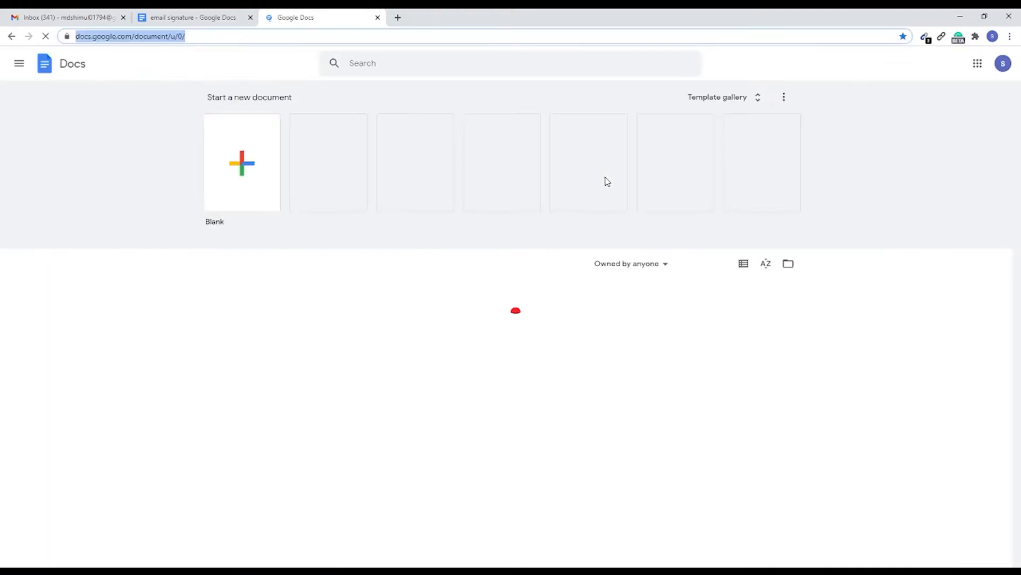
left_click(266, 164)
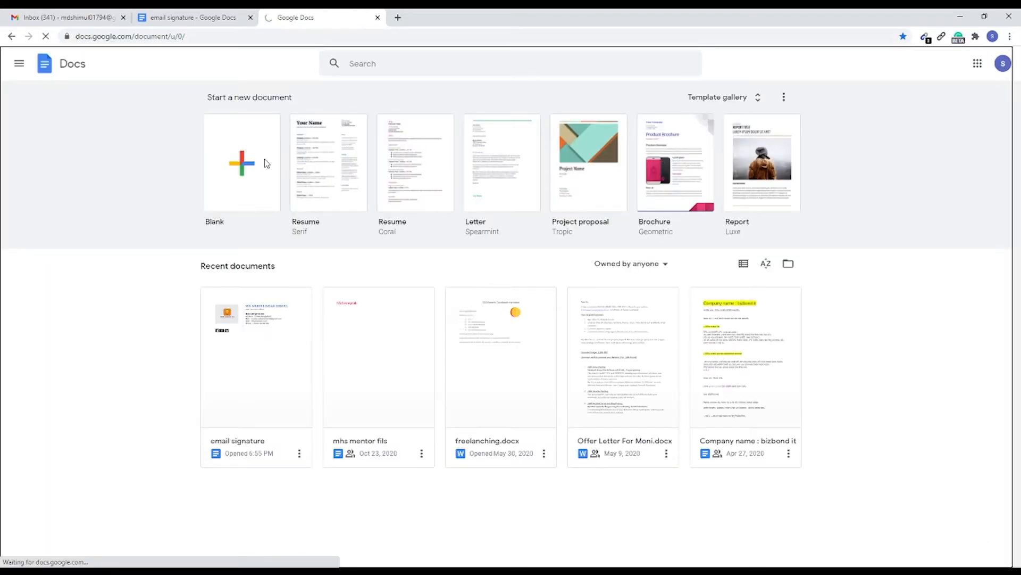
Step: Rename the untitled document as "email signature"
left_click(98, 59)
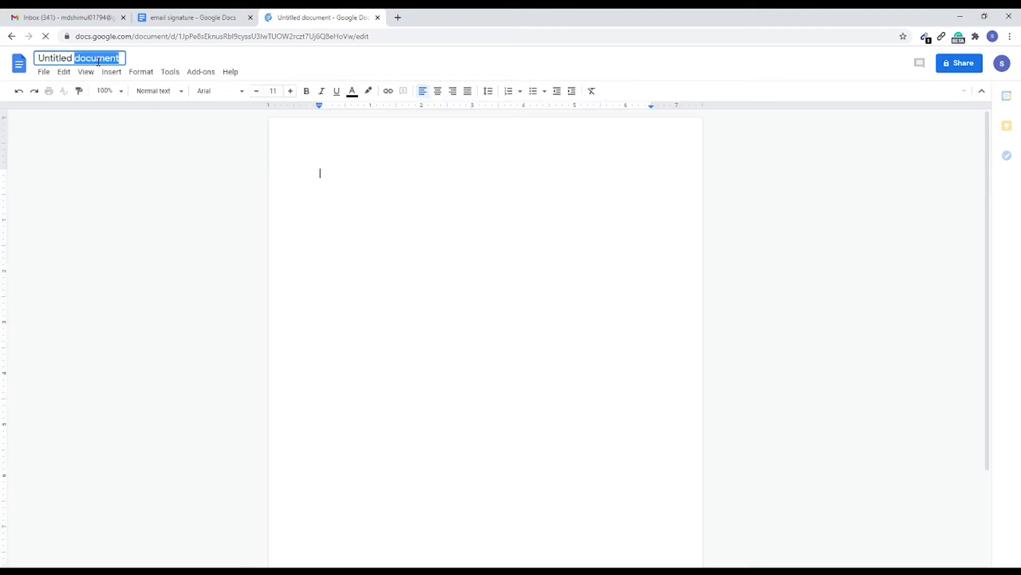
left_click(98, 59)
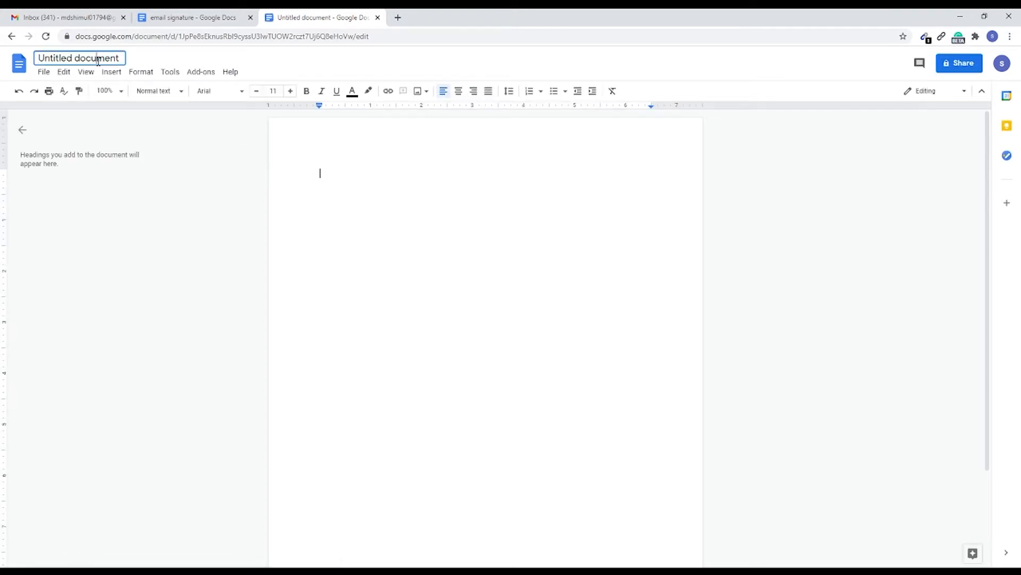
double_click(97, 59)
double_click(98, 60)
triple_click(98, 62)
key("BackSpace")
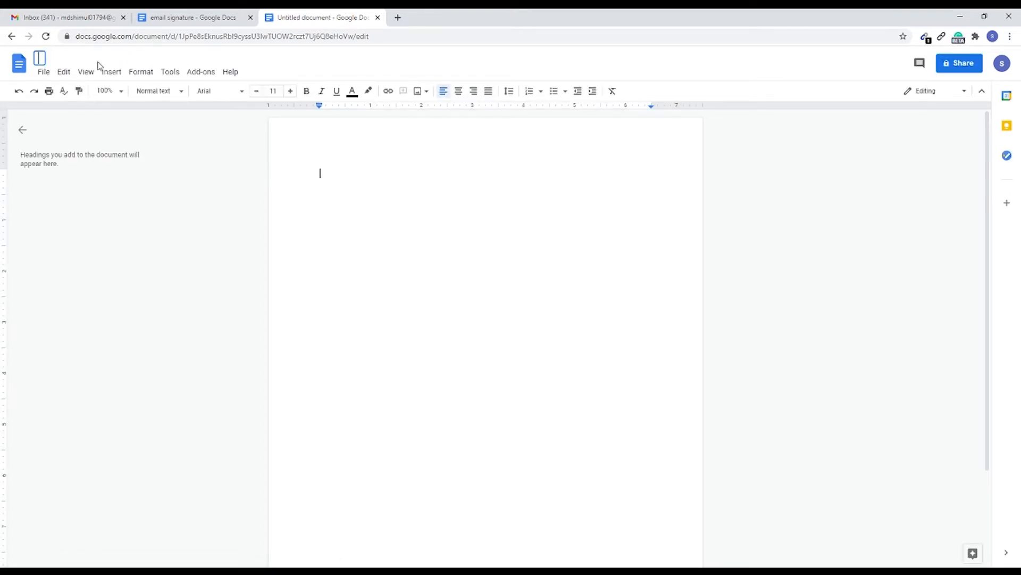
type("email signature")
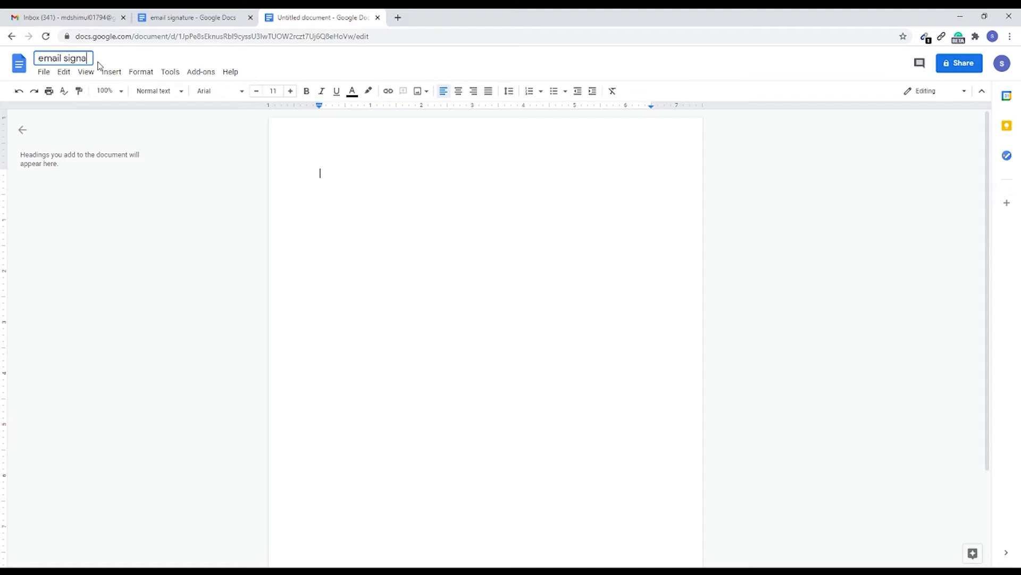
left_click(344, 177)
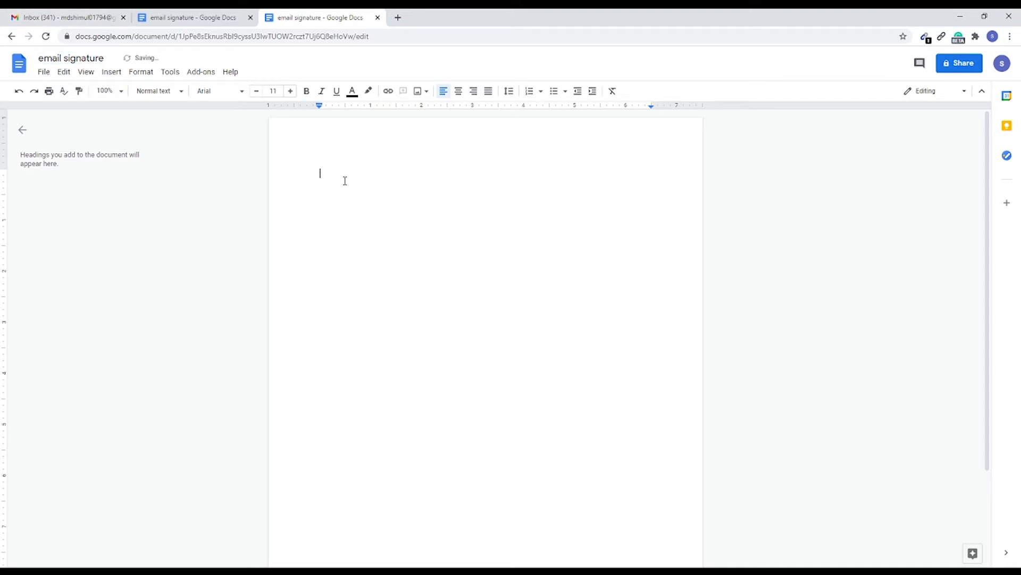
Step: Insert a table with two columns and one row into the blank document
left_click(113, 72)
mouse_move(121, 109)
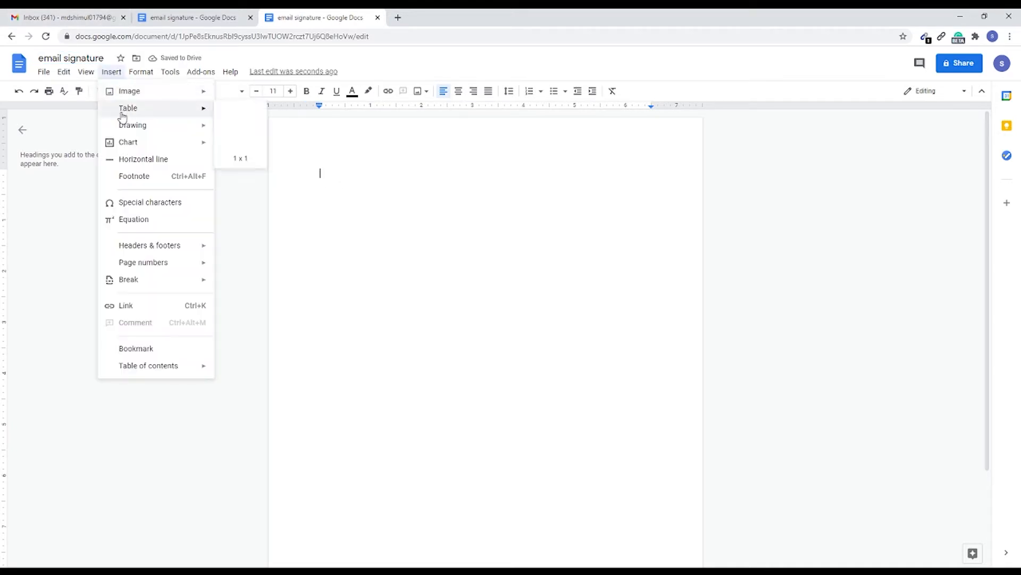
left_click(233, 115)
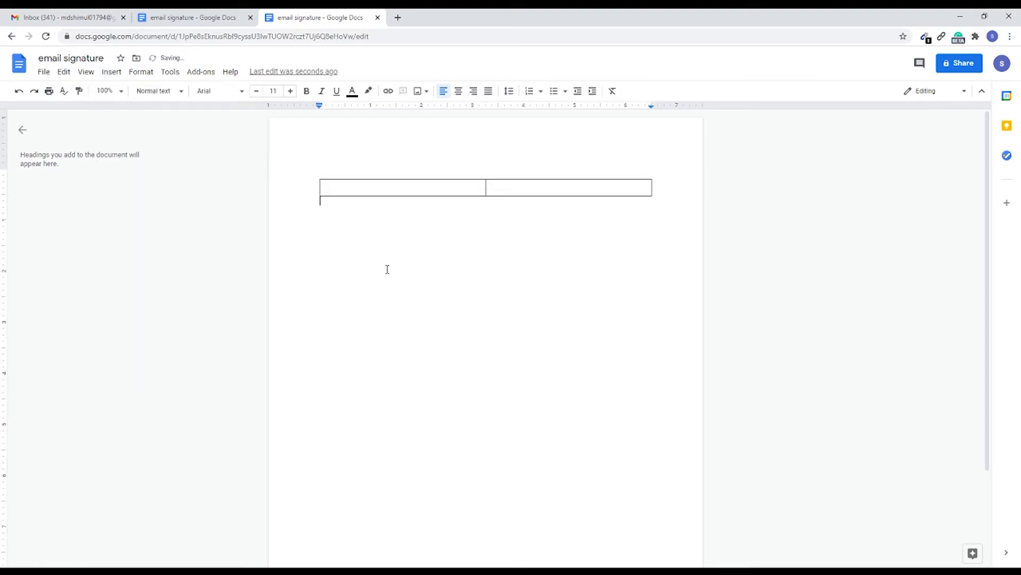
Step: Insert the image "mhs mentor bd youtubr channel logo.JPG" from Pictures > MNS Mentor bd > logo on the computer into the table's first cell
left_click(337, 185)
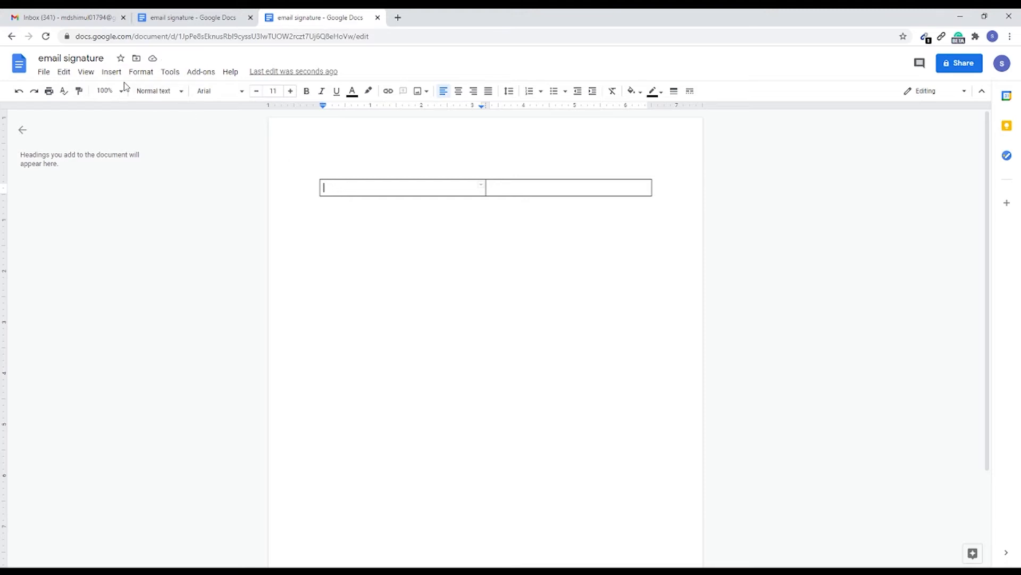
left_click(111, 72)
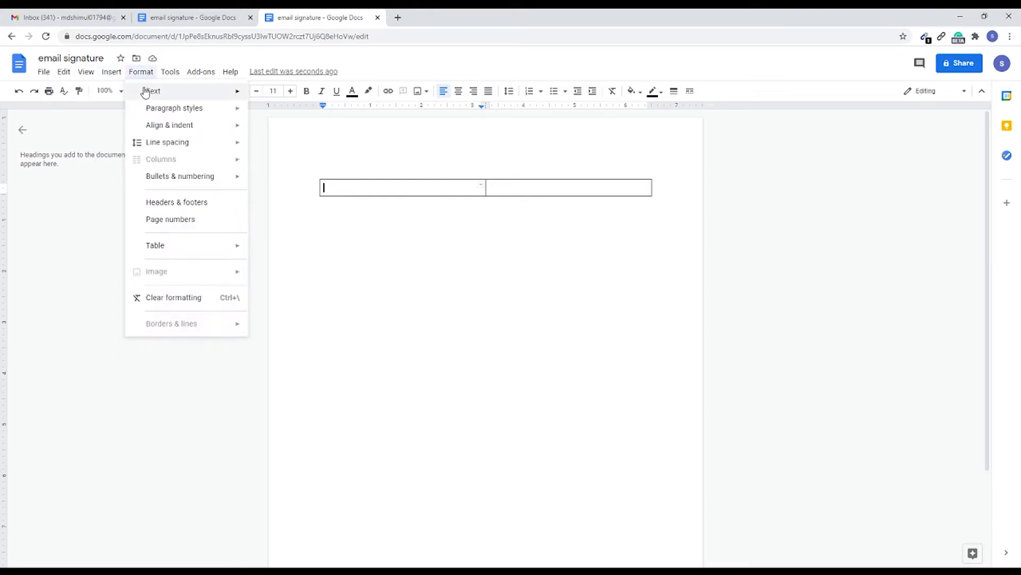
mouse_move(155, 92)
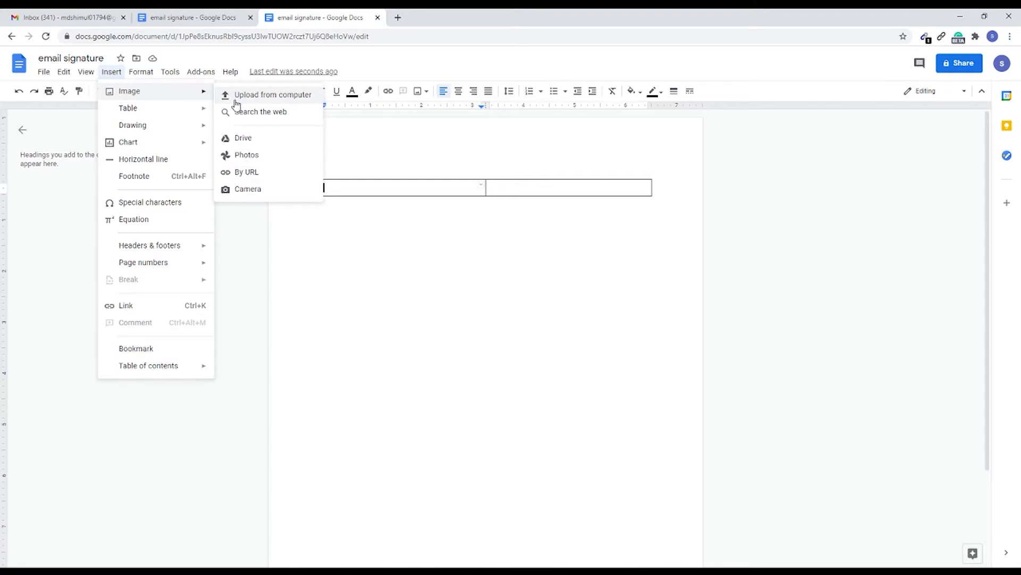
left_click(237, 98)
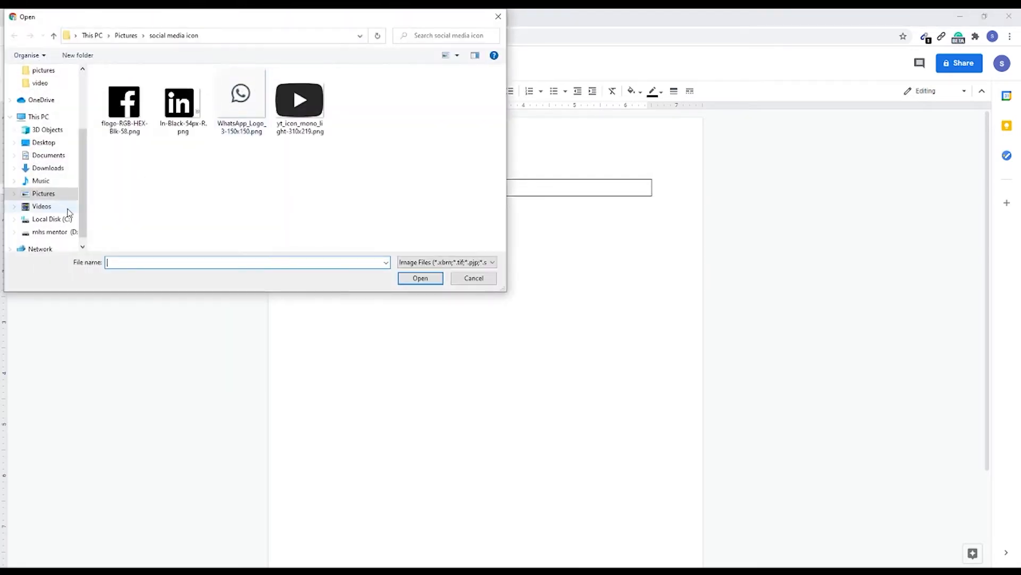
left_click(53, 202)
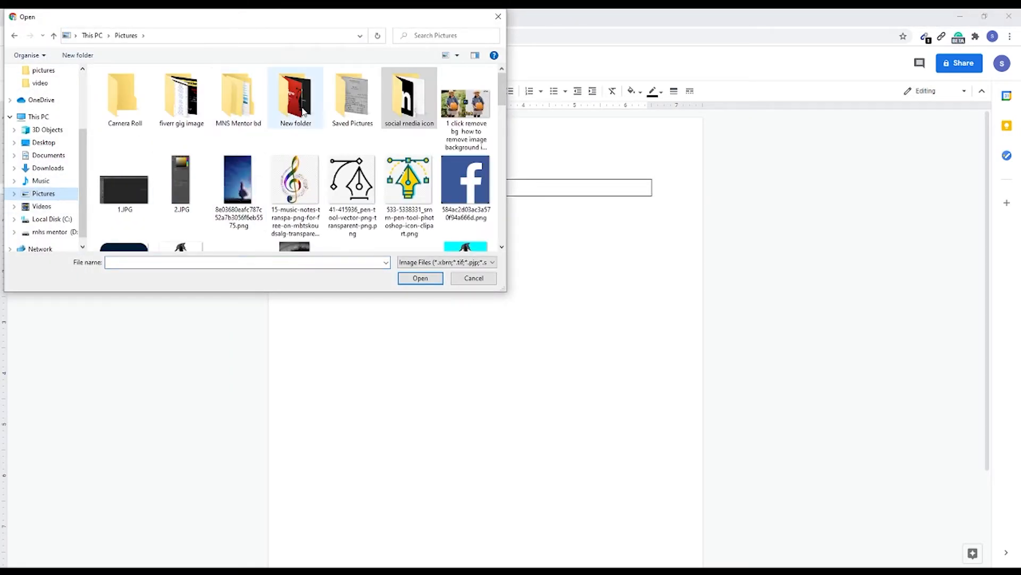
double_click(301, 106)
left_click(54, 35)
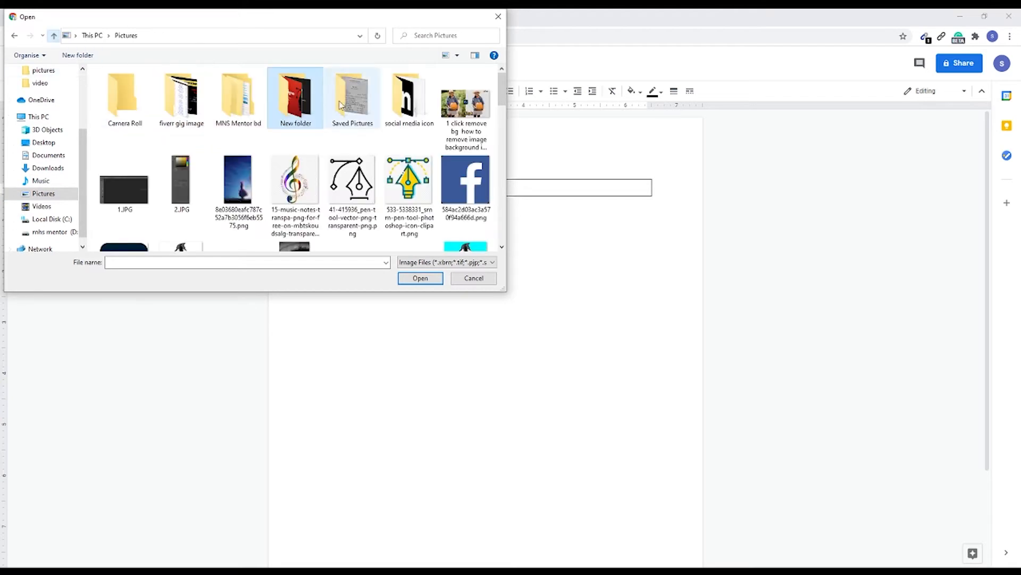
double_click(250, 110)
double_click(137, 100)
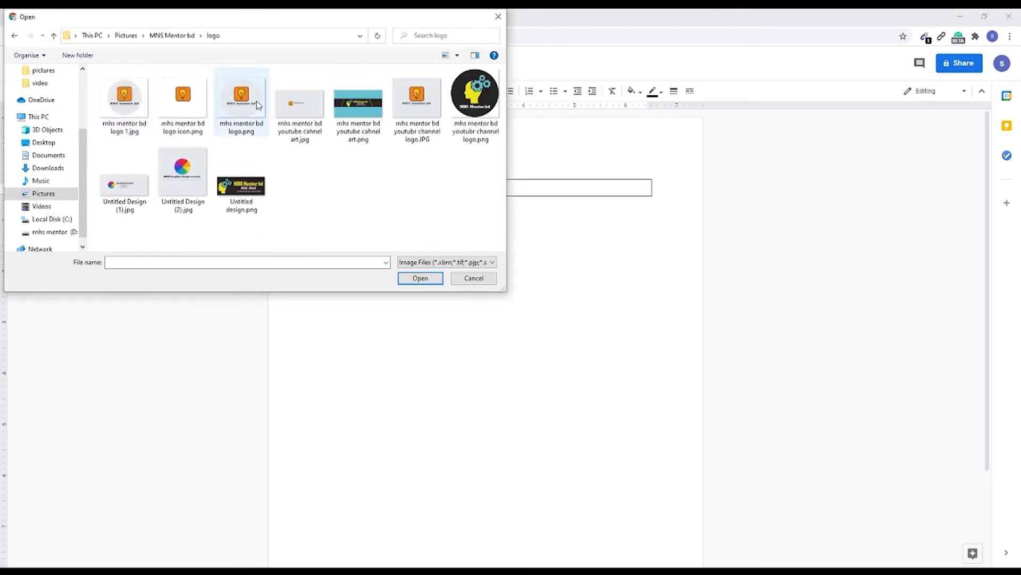
left_click(415, 106)
left_click(420, 277)
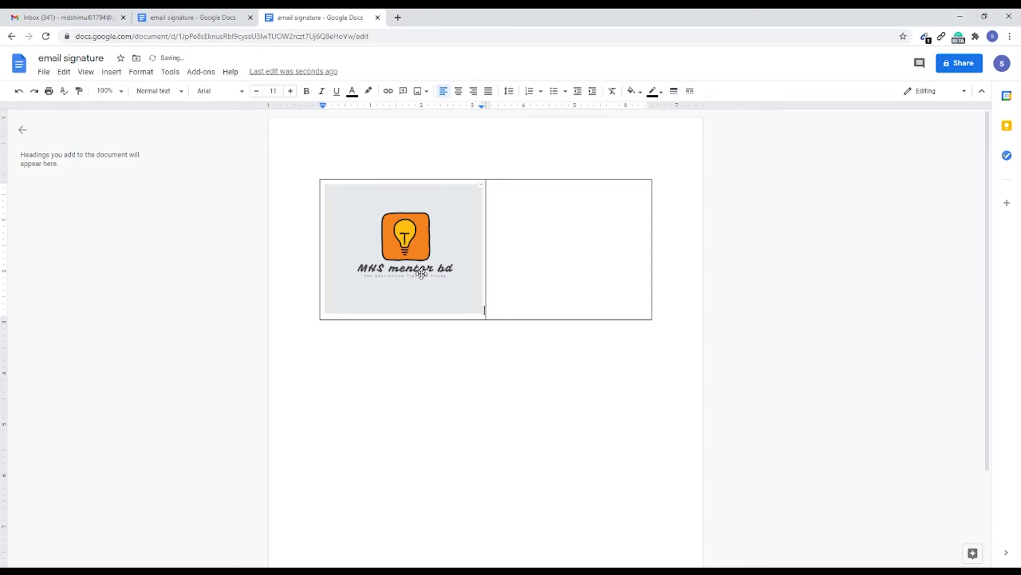
Step: Shrink the logo in the first cell proportionally to about 2.1 inches wide
left_click(422, 273)
left_click_drag(483, 314, 432, 254)
left_click(461, 346)
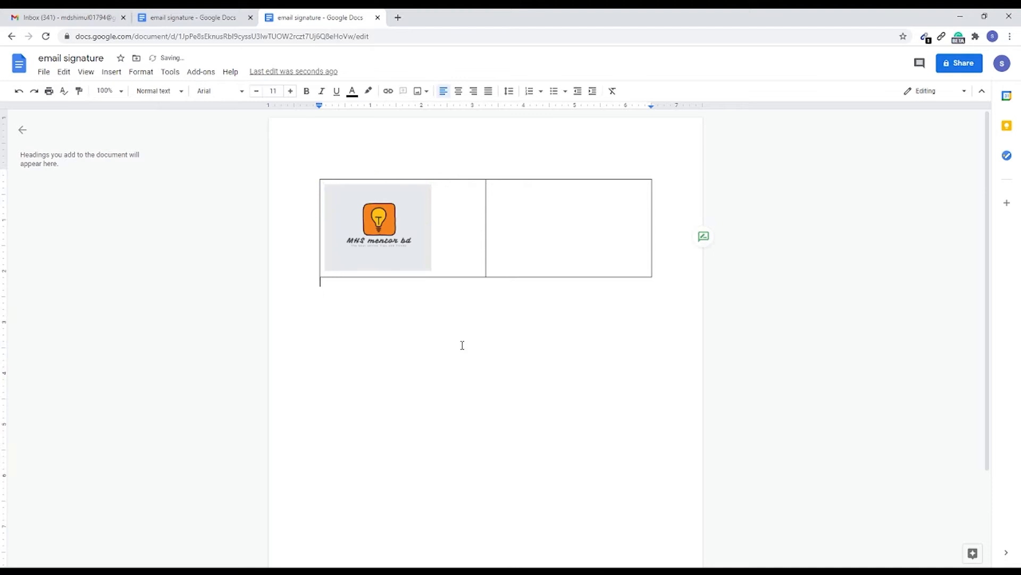
Step: Add two blank lines beneath the logo in the table's first cell
left_click(438, 269)
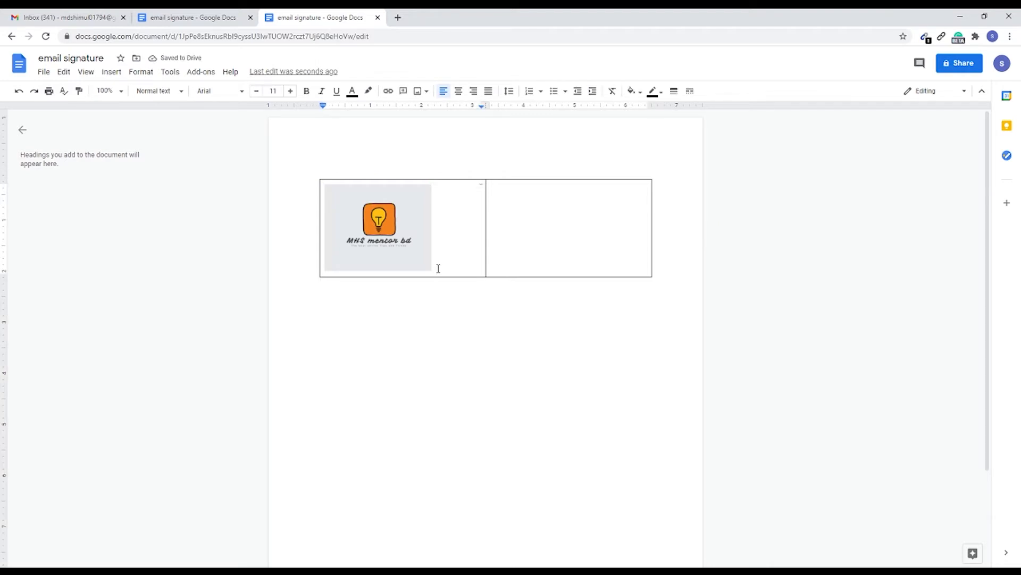
key("Return")
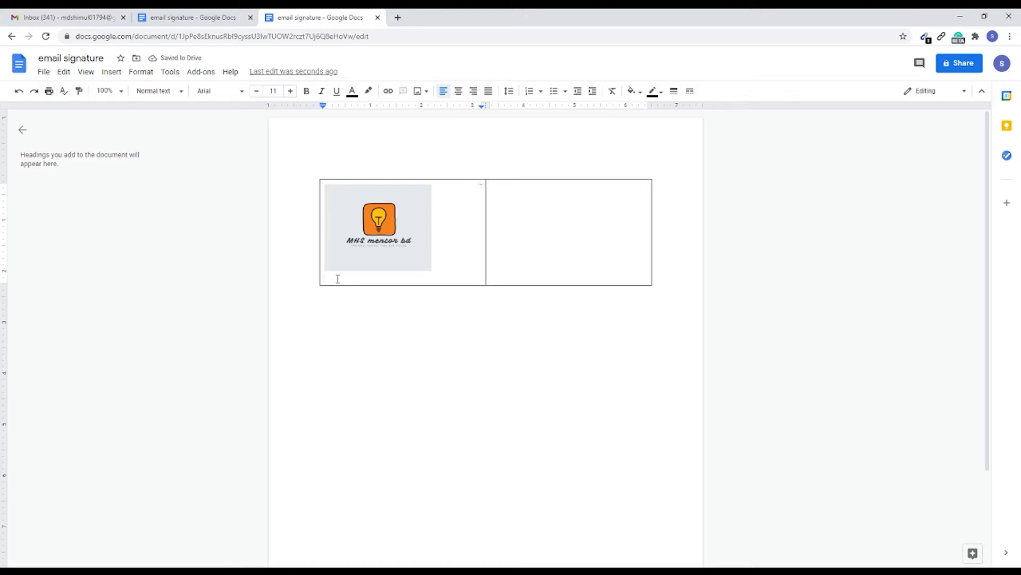
double_click(511, 205)
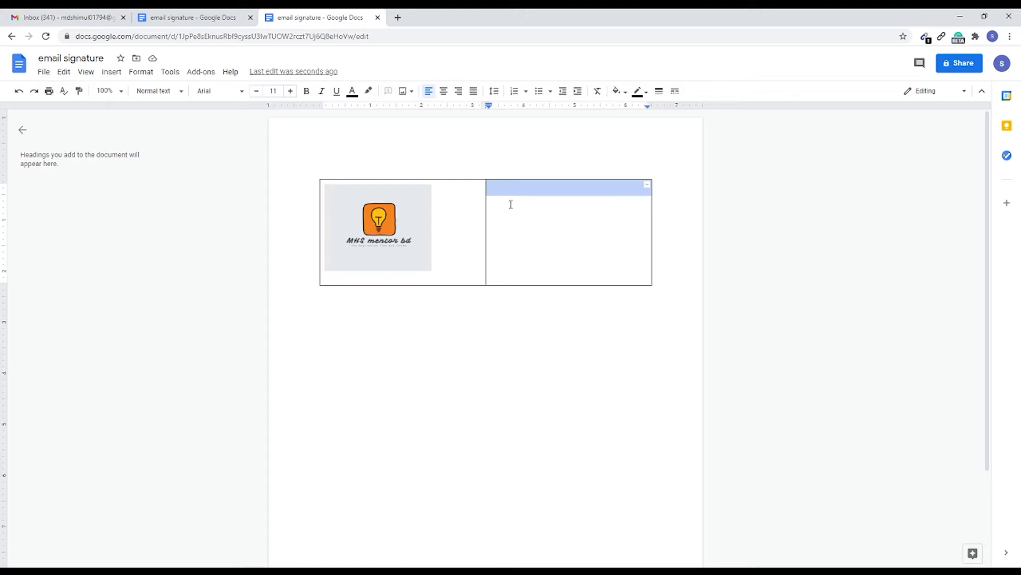
left_click(514, 276)
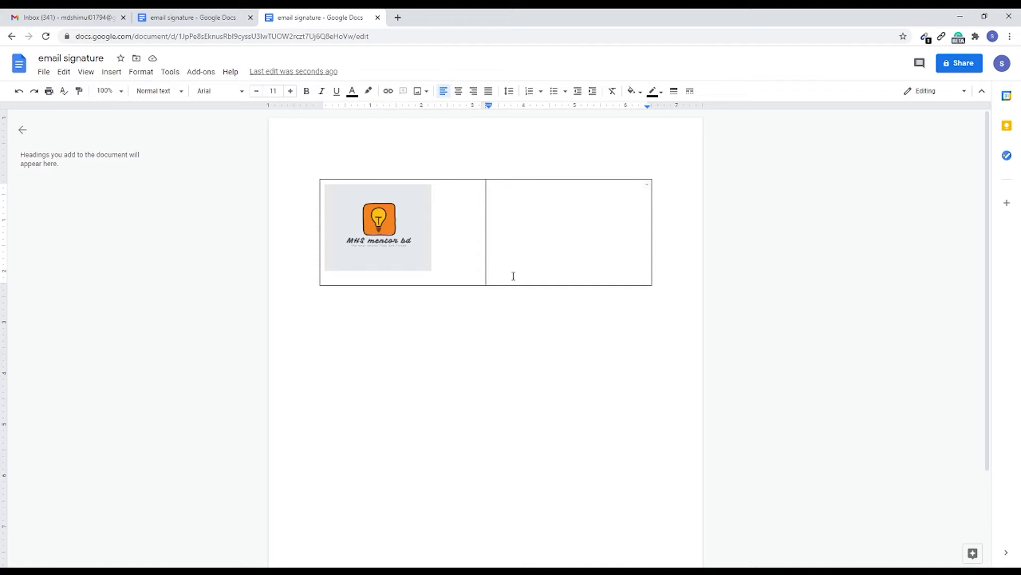
left_click(446, 241)
key("Return")
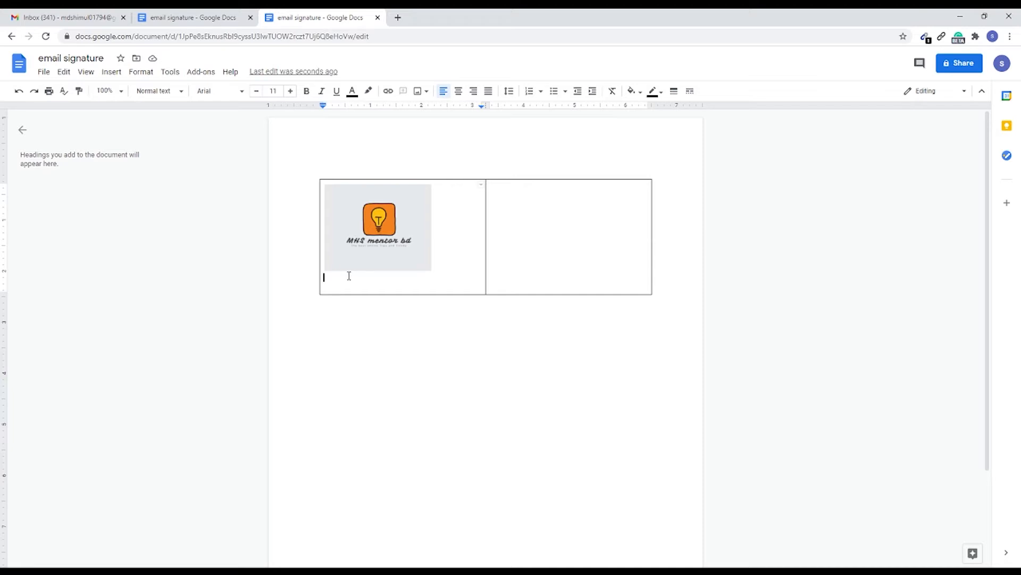
left_click(112, 71)
mouse_move(144, 92)
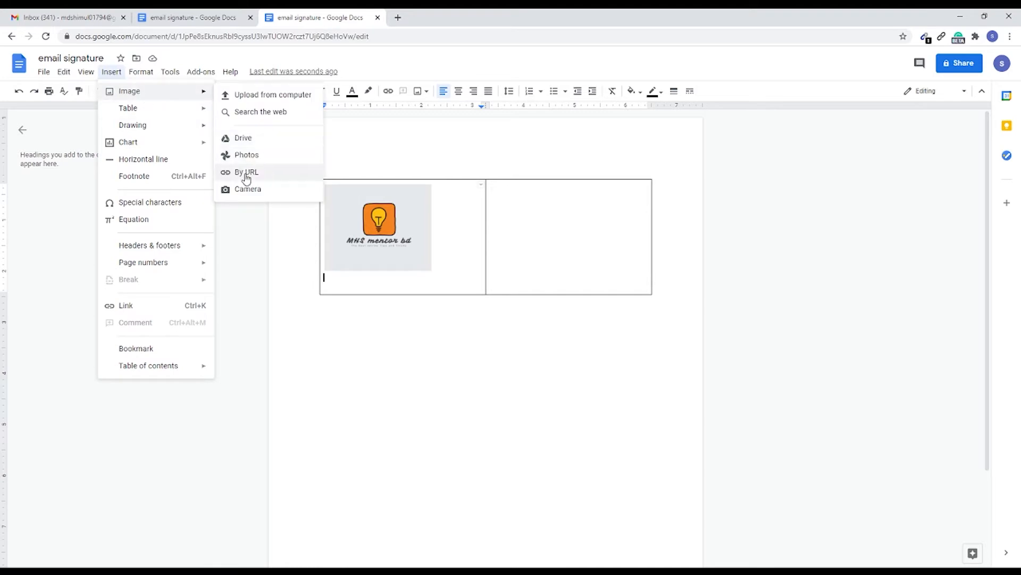
left_click(266, 236)
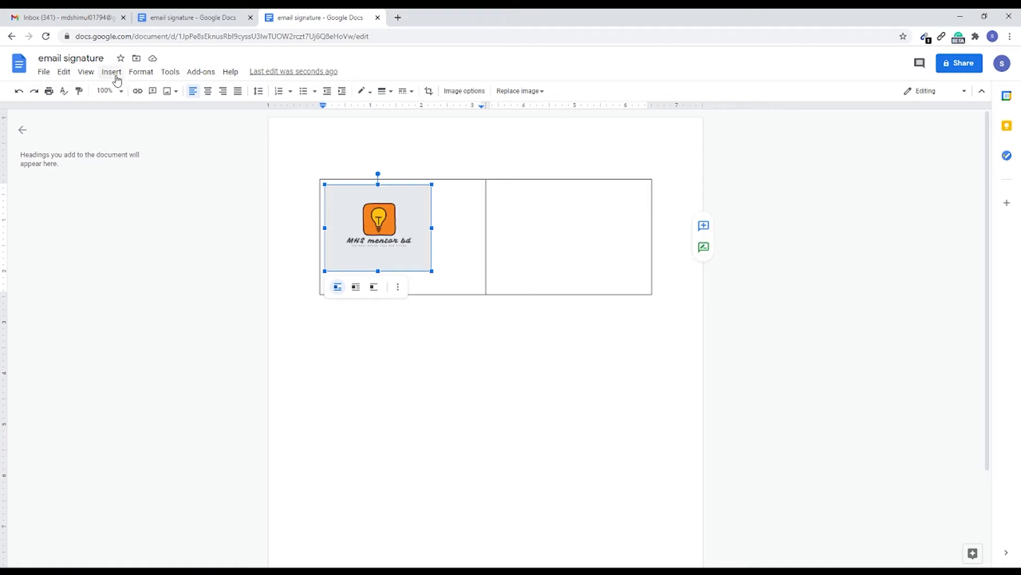
Step: Try to insert the Facebook, LinkedIn and YouTube icons from Pictures > social media icon into the table's first cell
left_click(112, 72)
mouse_move(127, 94)
left_click(244, 96)
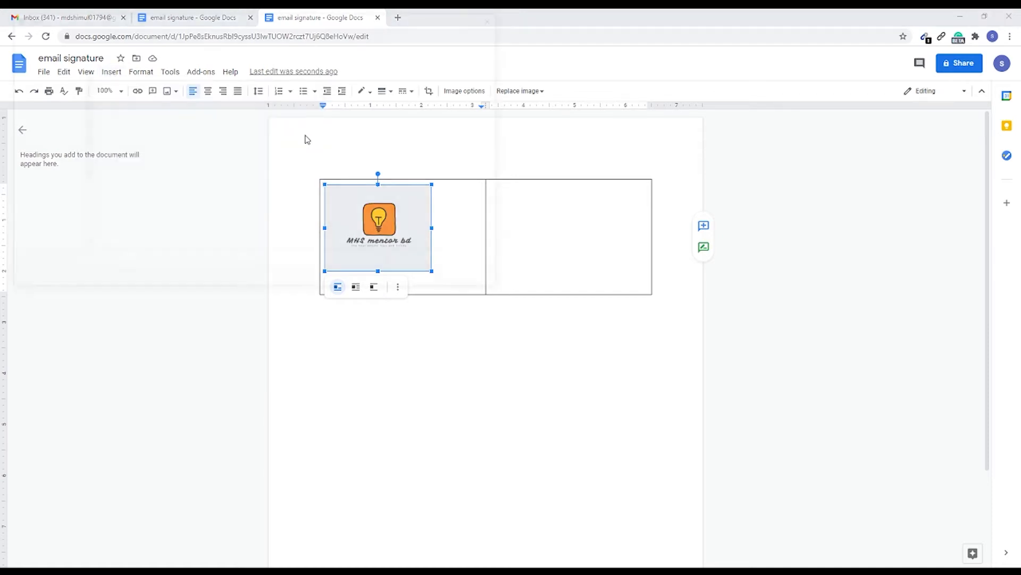
left_click(53, 36)
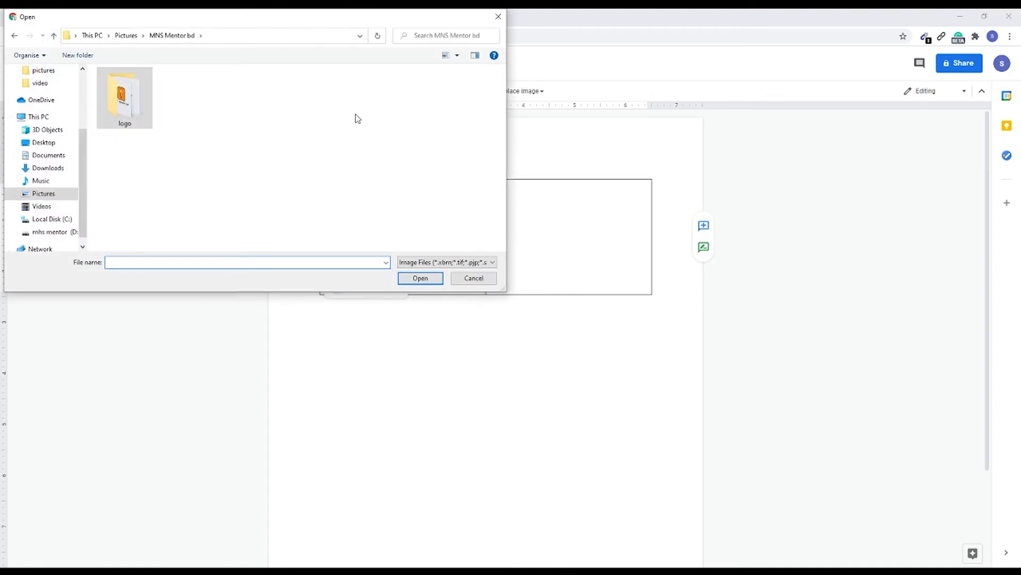
left_click(53, 36)
double_click(409, 118)
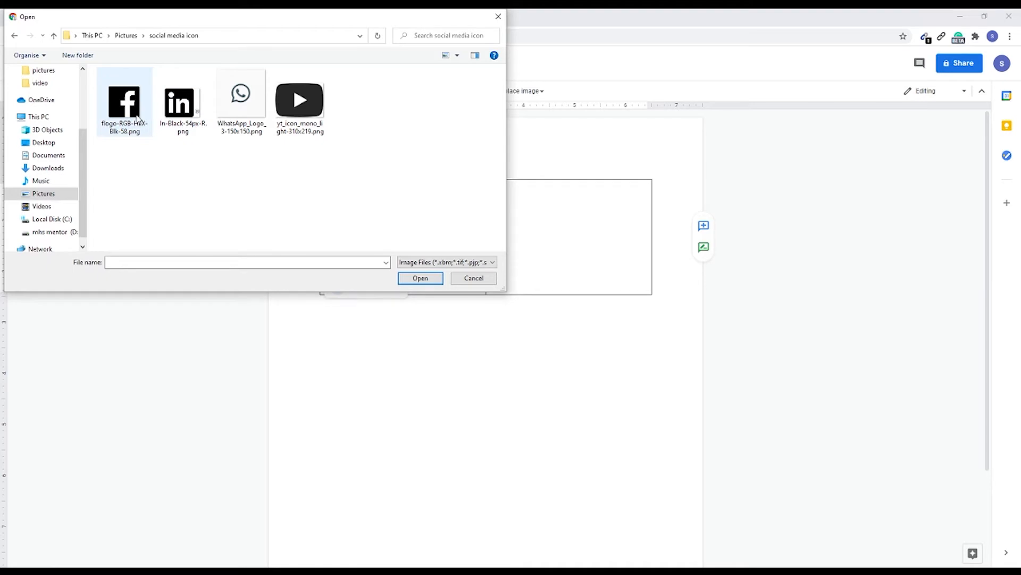
left_click(140, 118)
left_click(192, 111)
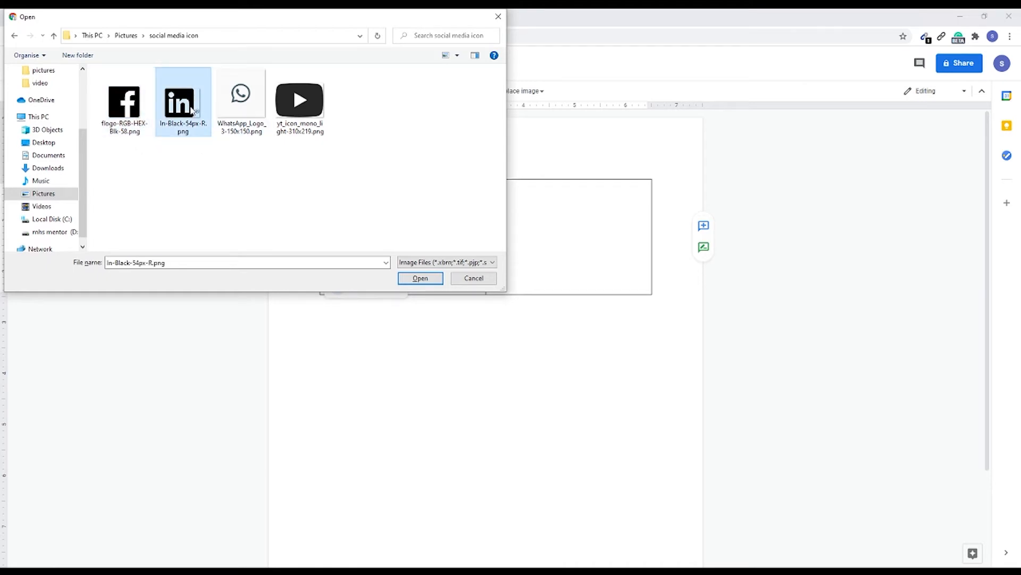
left_click(287, 118)
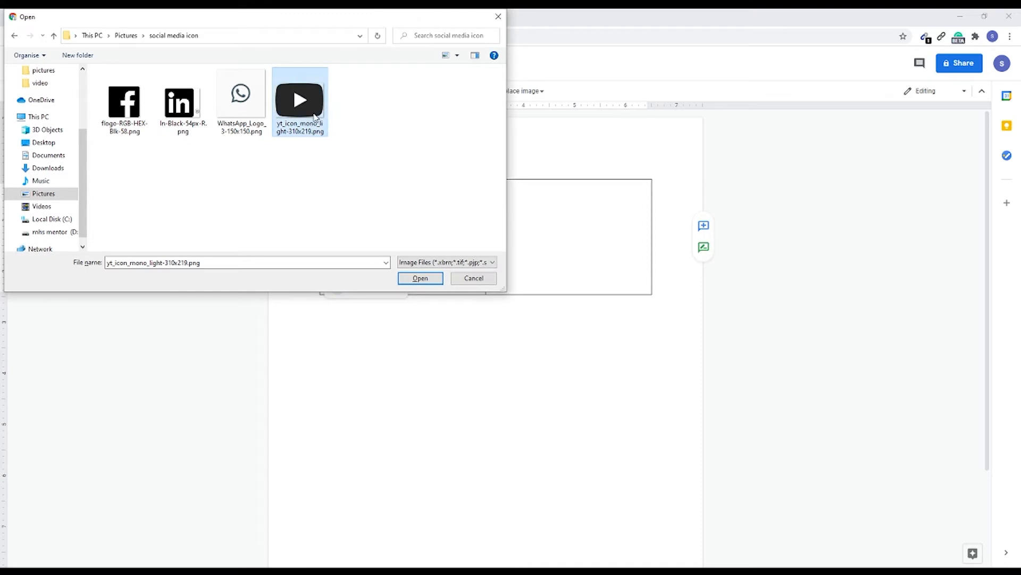
left_click_drag(215, 148, 96, 68)
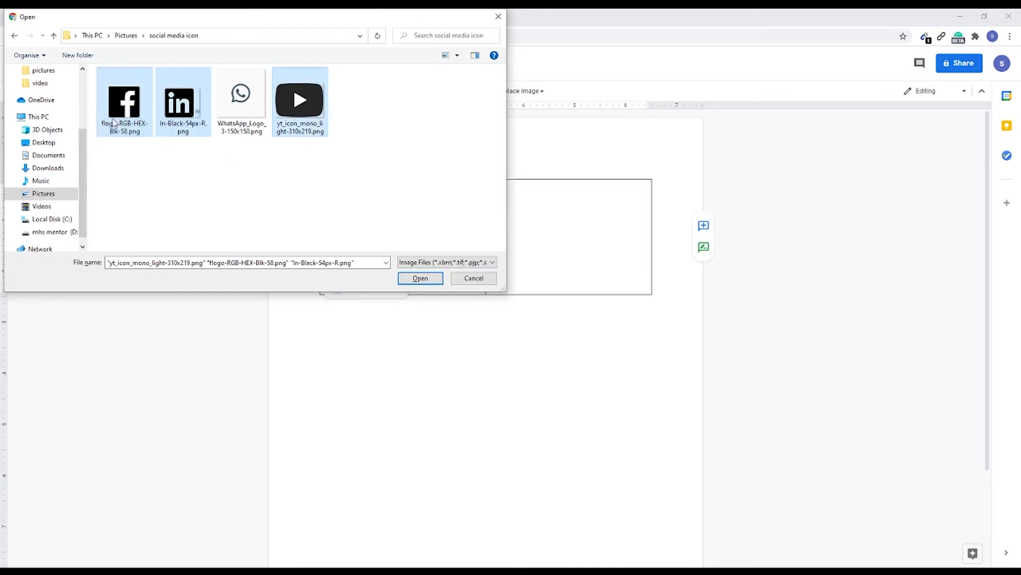
left_click(421, 278)
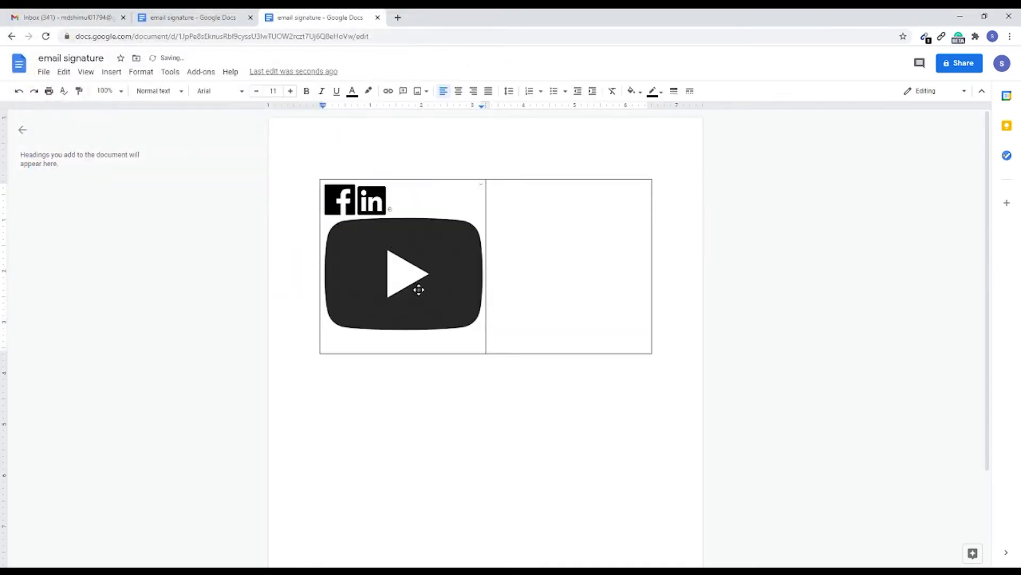
Step: Shrink the Facebook, LinkedIn and YouTube icons so that they sit side by side in the first cell
left_click(345, 201)
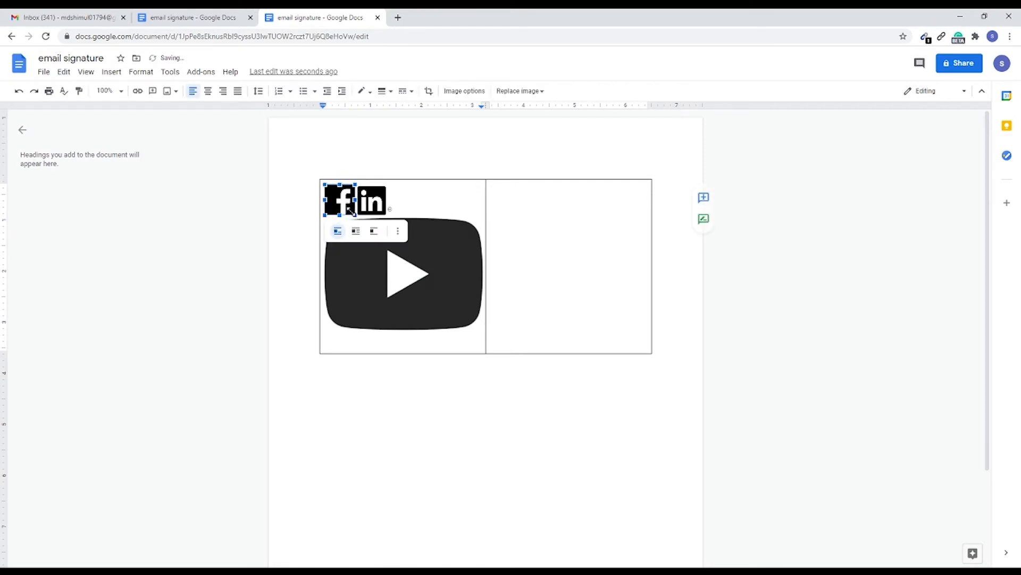
mouse_move(351, 212)
left_mouse_down()
mouse_move(344, 205)
mouse_move(371, 206)
left_mouse_up()
left_click(374, 209)
left_click(431, 286)
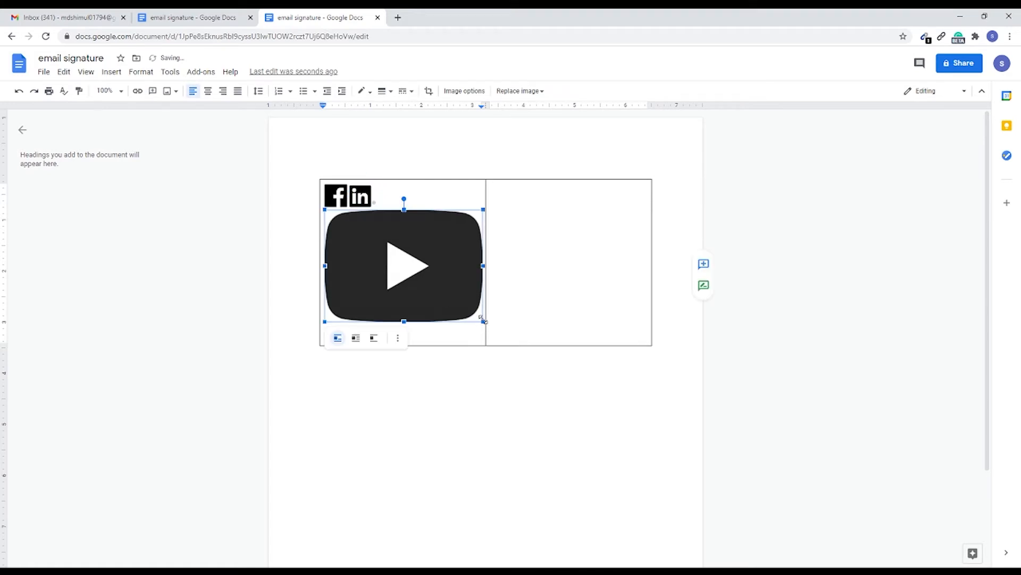
left_click_drag(483, 321, 350, 227)
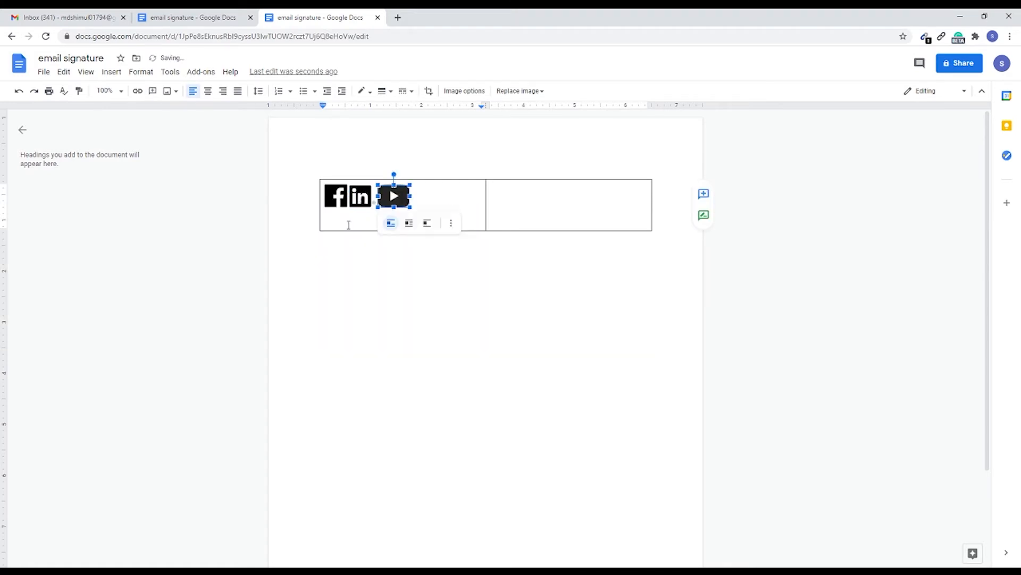
left_click(473, 212)
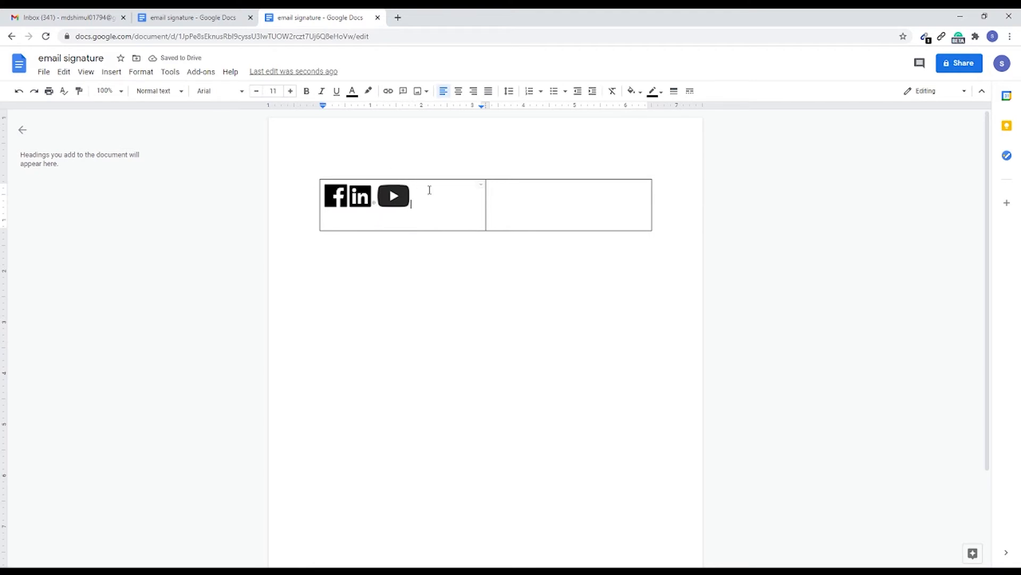
Step: Undo the icon resizing and insertion until the logo is back in the first cell
key("Return")
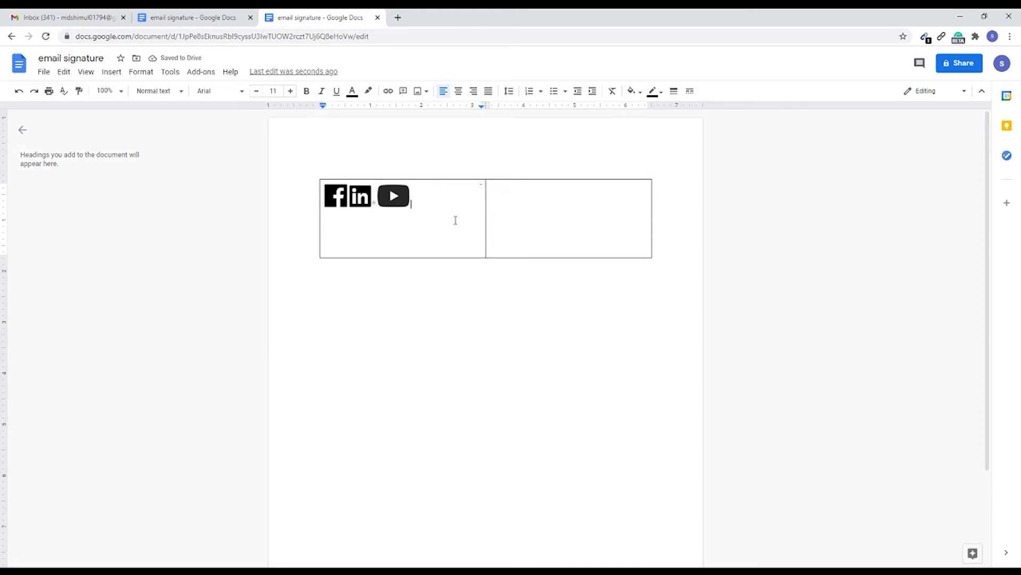
key("ctrl+z")
key("ctrl+z")
key("ctrl+z")
key("ctrl+z")
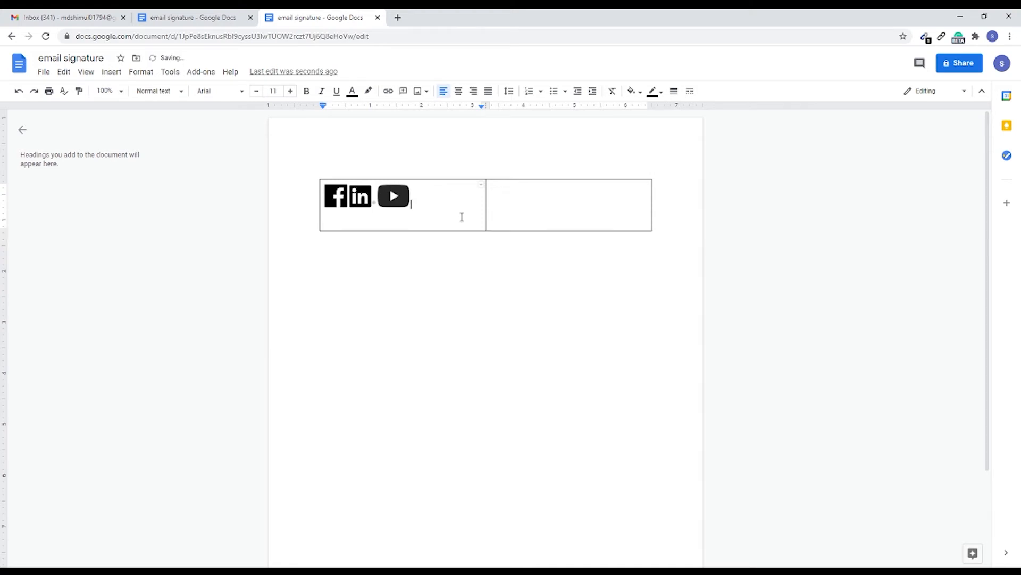
key("ctrl+z")
key("ctrl+z")
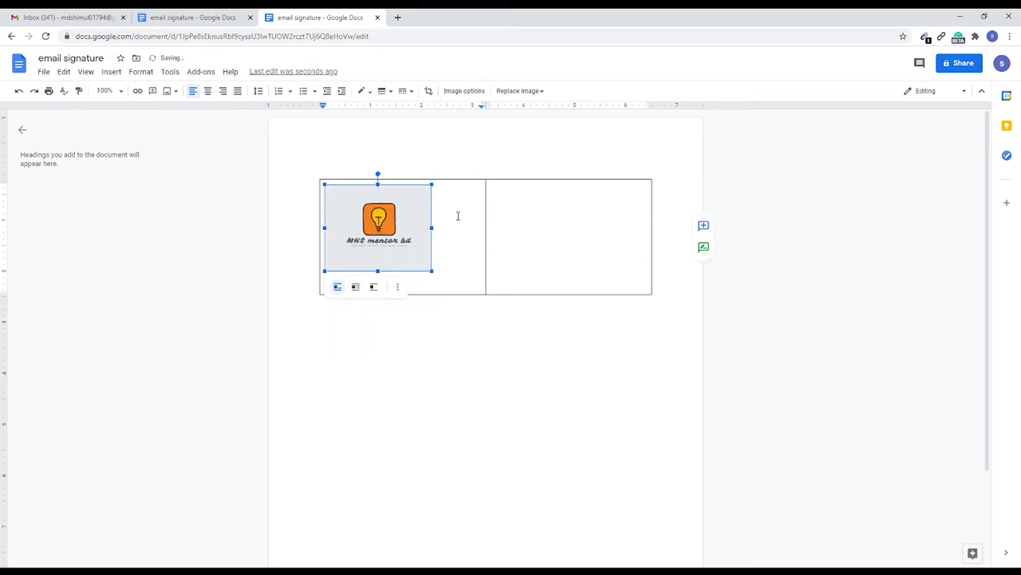
Step: Add two lines beneath the logo and insert flogo-RGB-HEX-Blk-58.png and In-Black-54px-R.png from the social media icon folder there
left_click(463, 252)
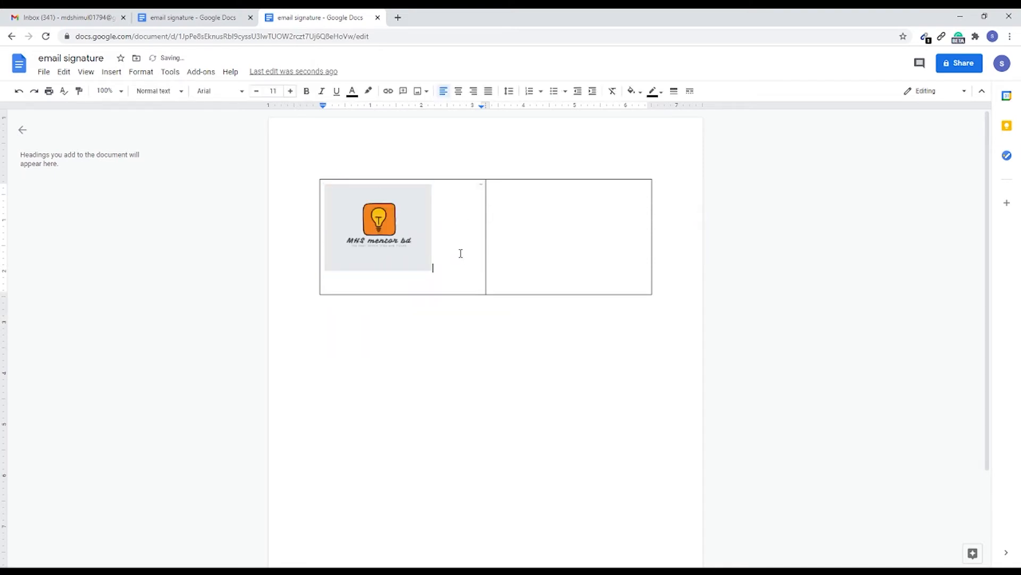
key("Return")
key("Return")
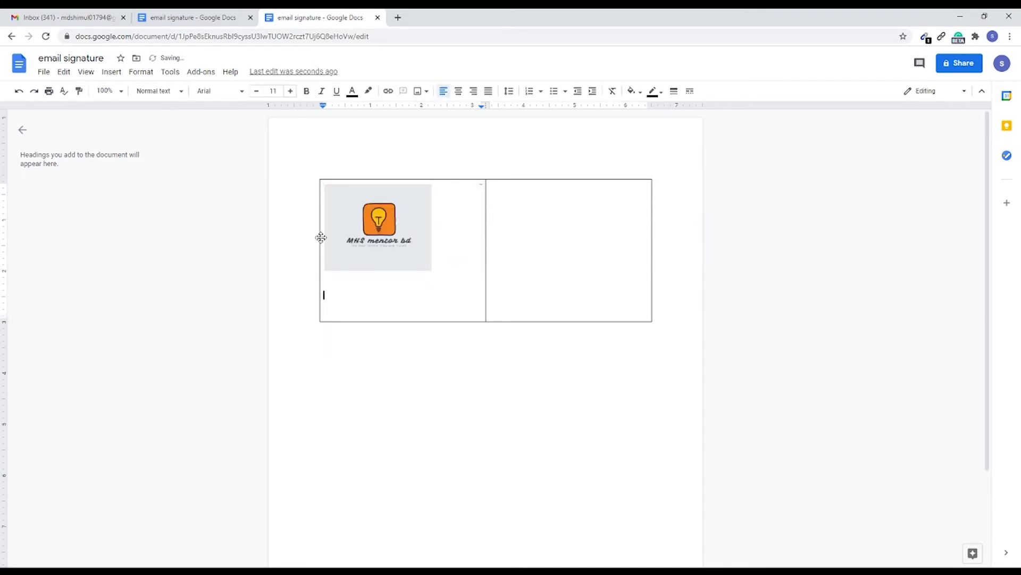
left_click(141, 71)
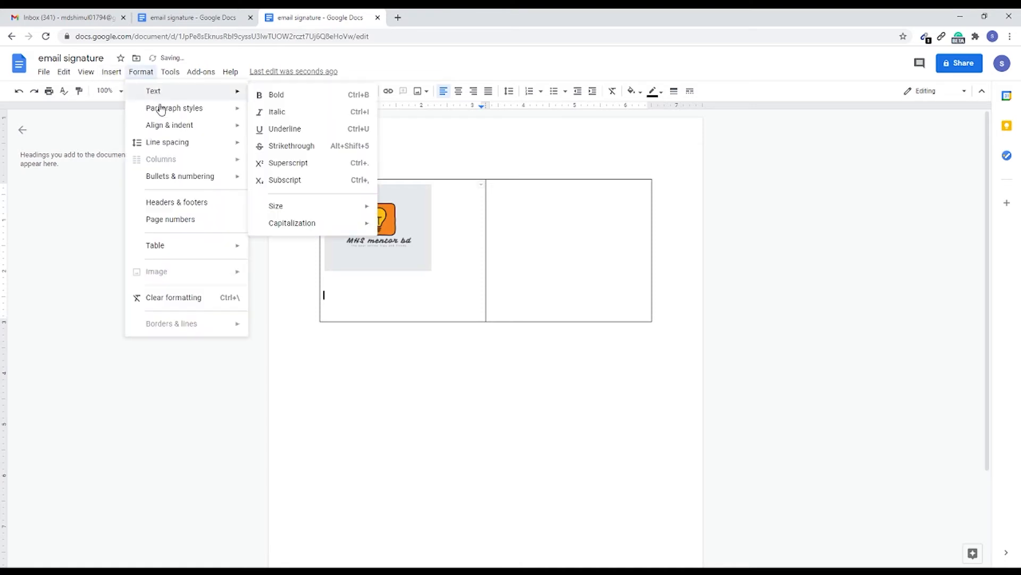
left_click(111, 72)
mouse_move(129, 94)
left_click(260, 100)
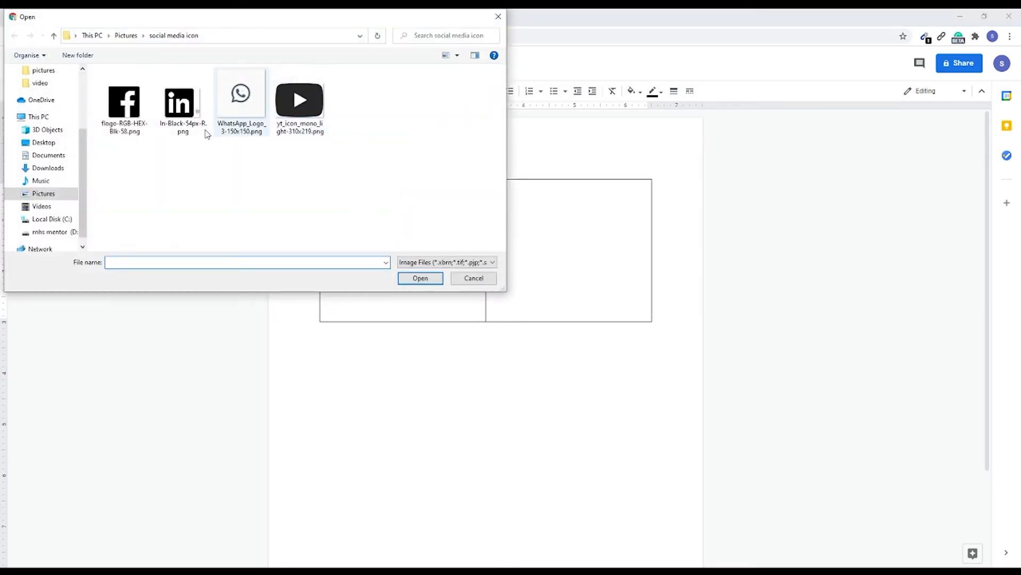
left_click_drag(209, 154, 98, 70)
left_click(422, 279)
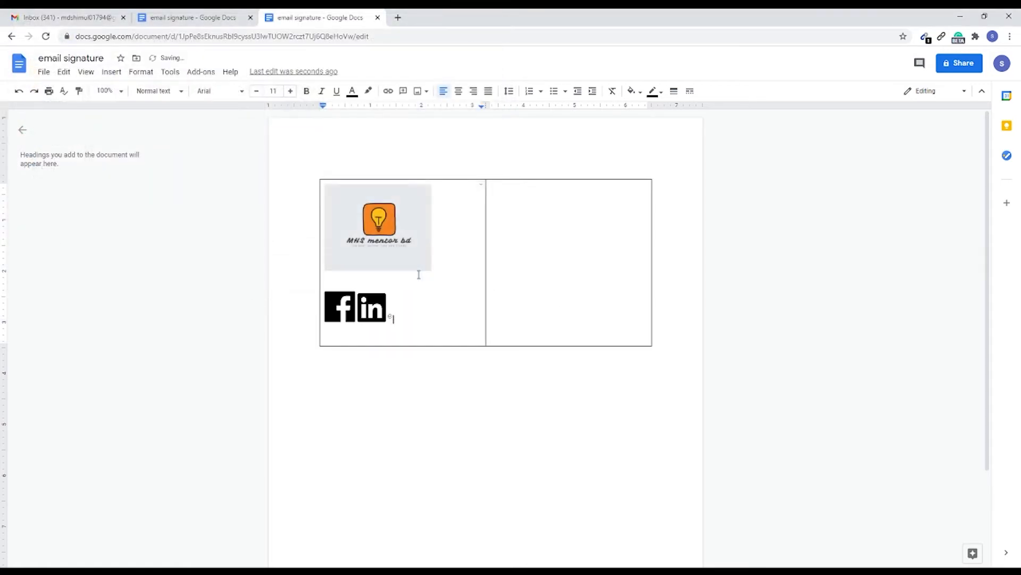
Step: Insert yt_icon_mono_light-310x219.png from the computer below the table and move it into the first cell after the LinkedIn icon
double_click(394, 365)
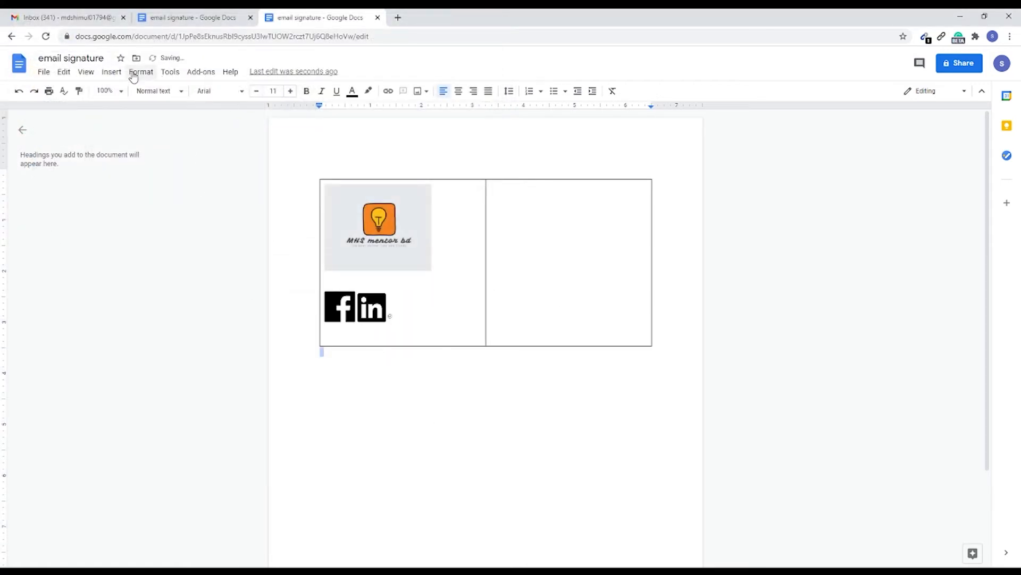
left_click(111, 74)
mouse_move(133, 91)
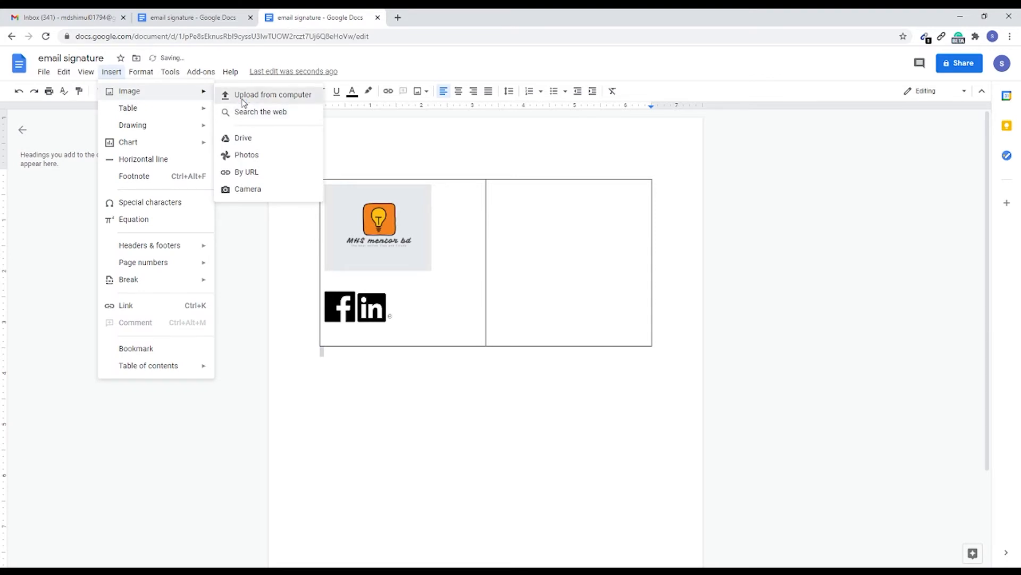
left_click(240, 97)
left_click(299, 104)
left_click(420, 277)
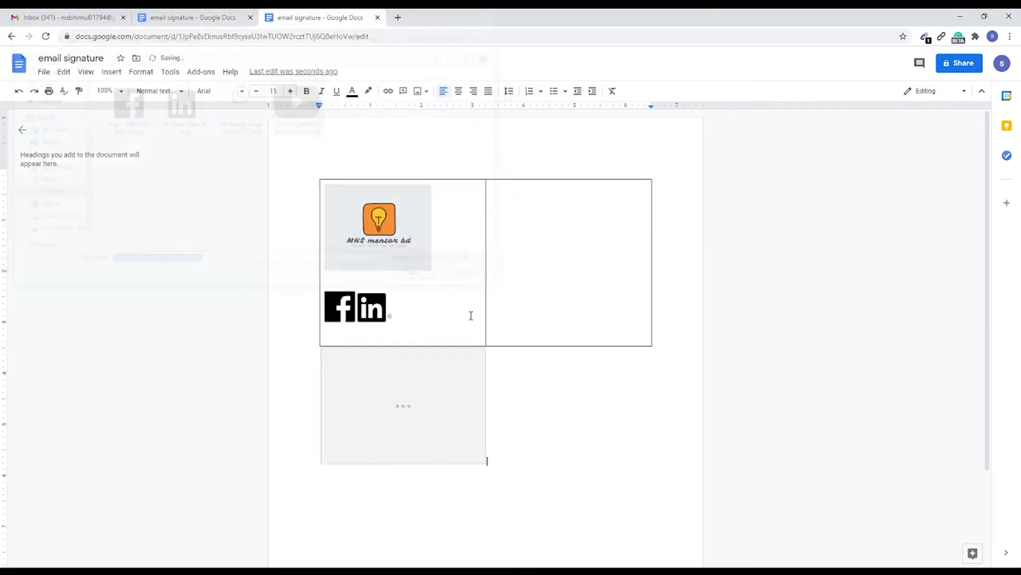
left_click(417, 414)
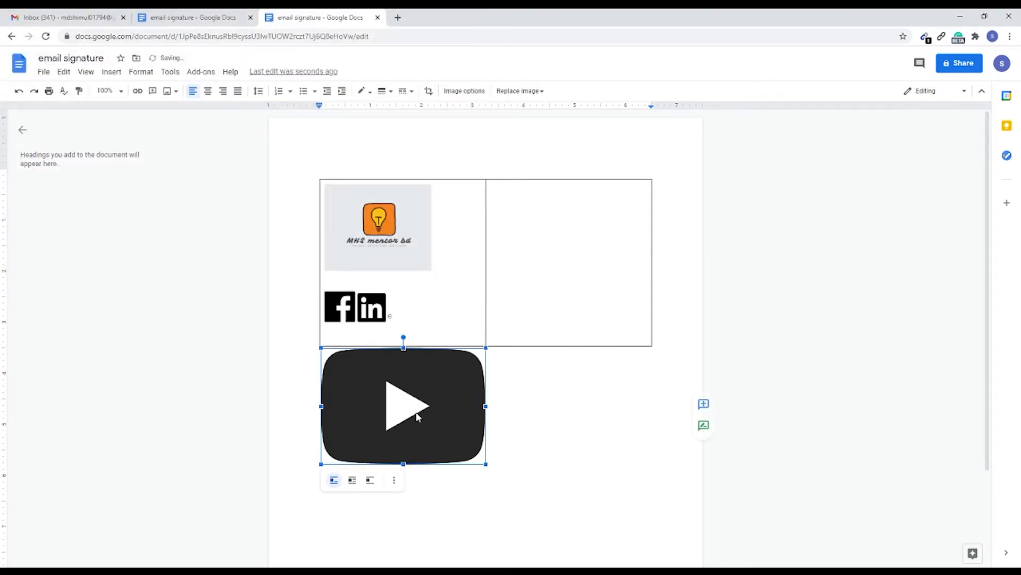
left_click_drag(444, 334, 445, 325)
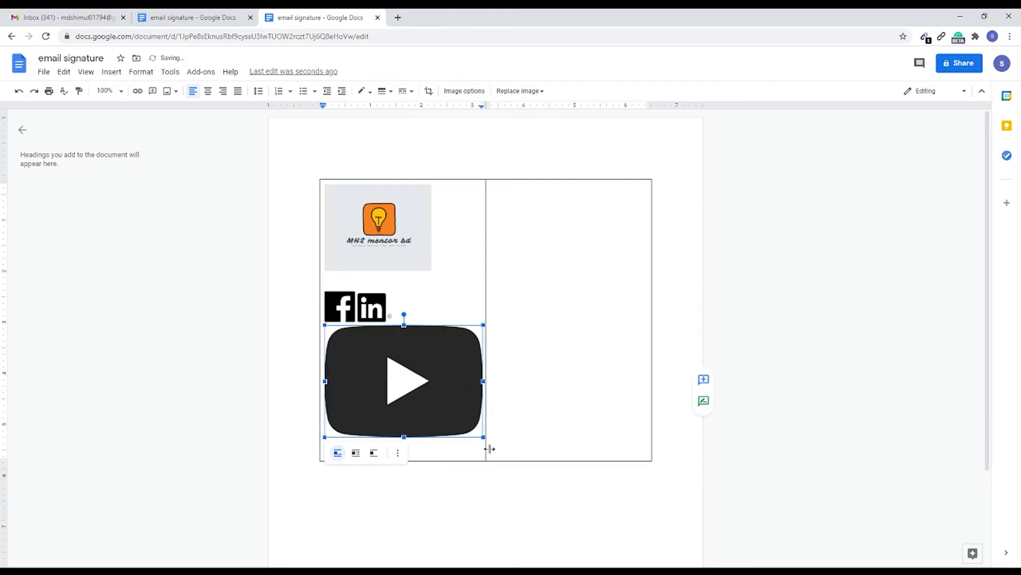
Step: Shrink the YouTube, LinkedIn and Facebook icons to a matching small height in one row beneath the logo
left_click_drag(324, 436, 405, 352)
left_click_drag(473, 289, 432, 320)
left_click(447, 318)
left_click(390, 303)
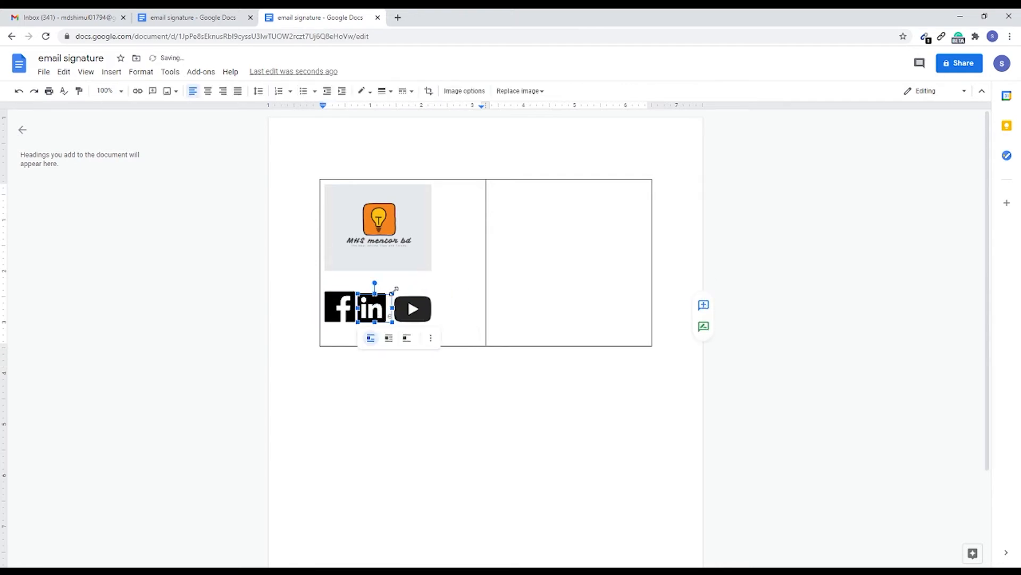
mouse_move(394, 292)
left_mouse_down()
mouse_move(349, 299)
mouse_move(405, 296)
mouse_move(398, 309)
left_mouse_up()
left_click(336, 298)
left_click(358, 288)
left_click(345, 301)
left_click(410, 304)
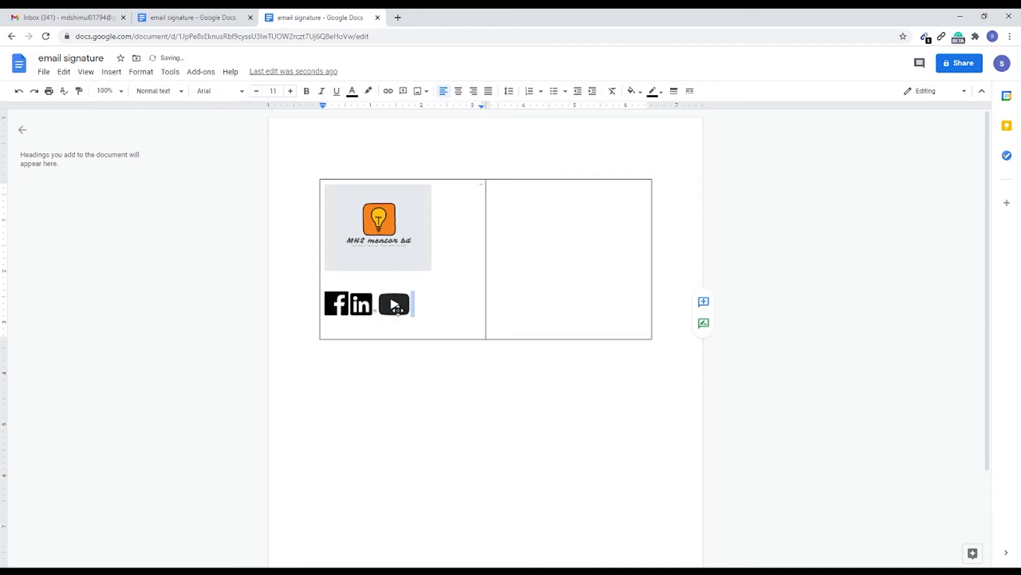
Step: Remove the blank line between the logo and the row of social media icons
left_click(334, 286)
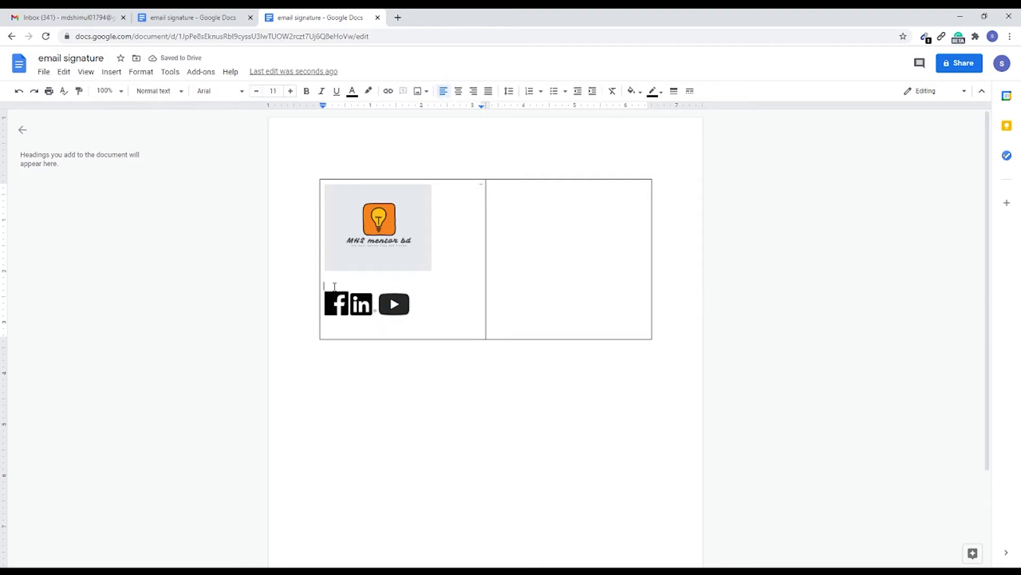
key("BackSpace")
left_click(429, 297)
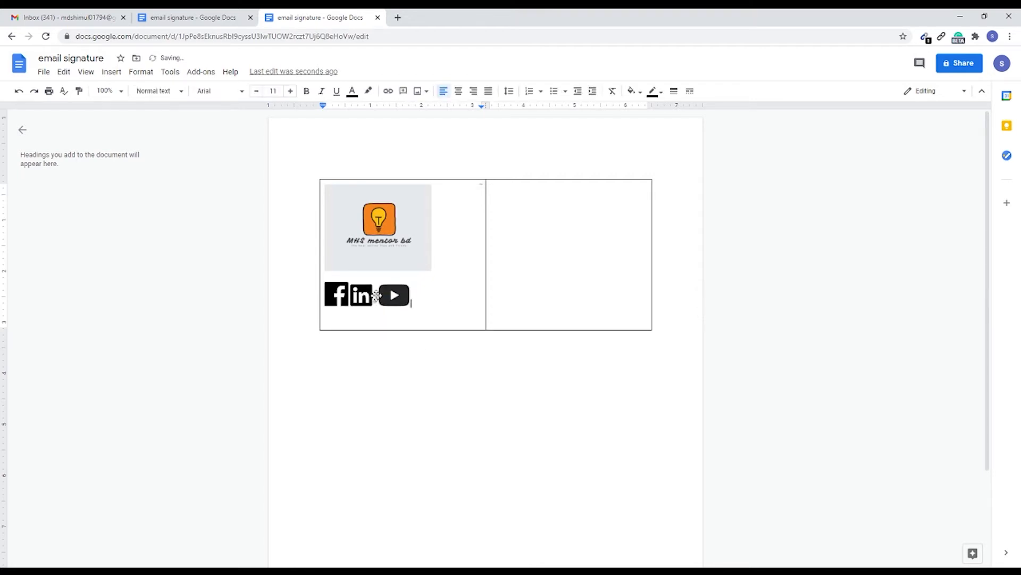
Step: Move the YouTube icon between the Facebook and LinkedIn icons
left_click(375, 296)
left_click(380, 300)
left_click(415, 299)
left_click_drag(392, 294, 360, 293)
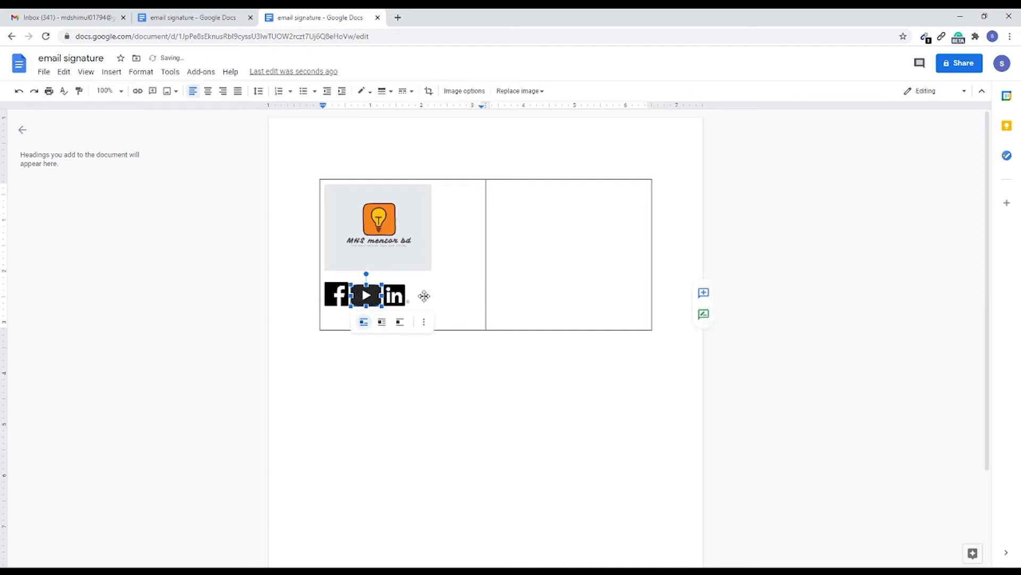
left_click(420, 296)
key("BackSpace")
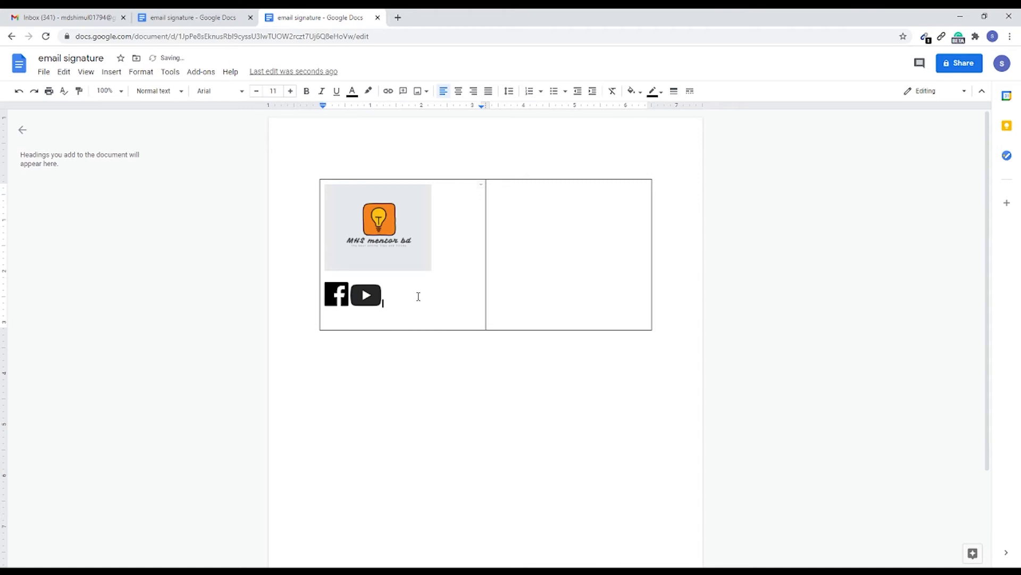
key("ctrl+z")
Step: Copy the full-name heading from the finished email signature document into the second cell and widen that column to fit it on one line
left_click(519, 194)
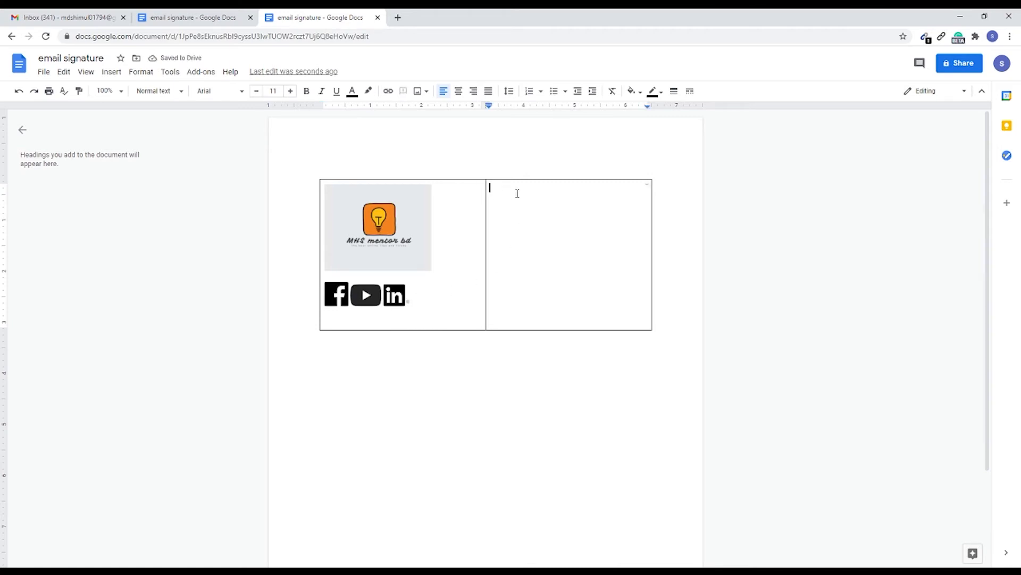
left_click(218, 21)
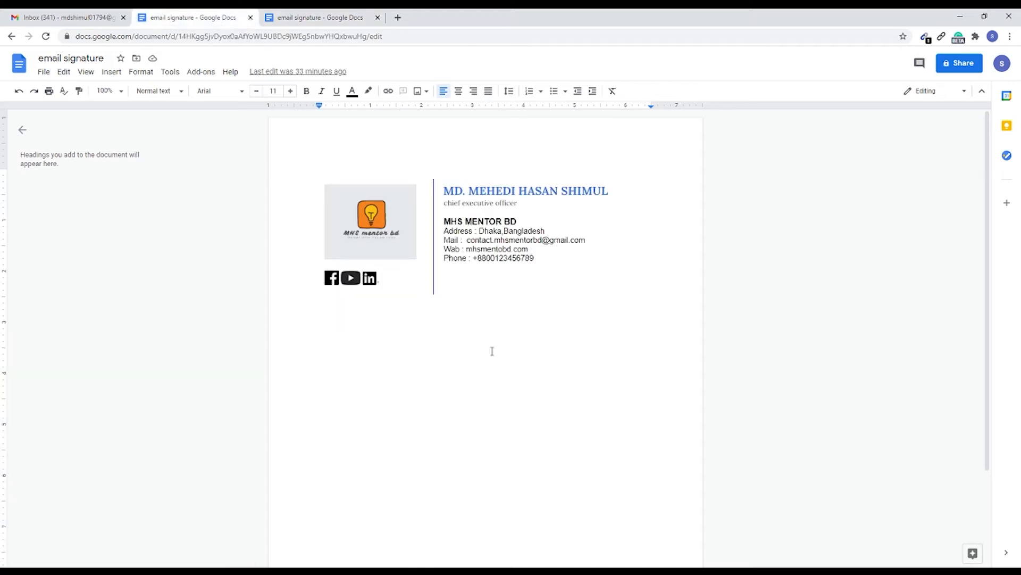
left_click_drag(614, 193, 444, 191)
right_click(448, 192)
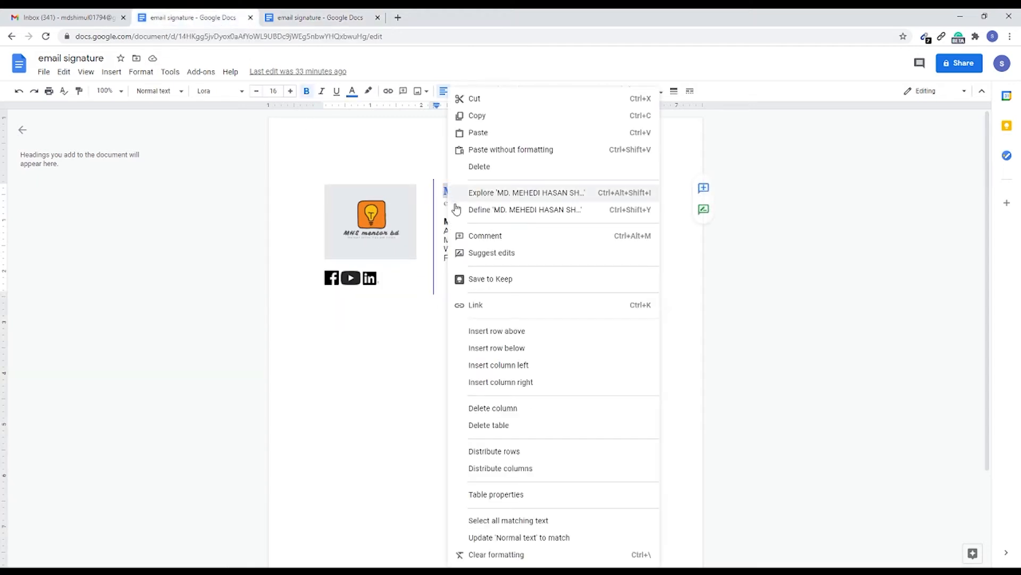
left_click(477, 115)
key("ctrl+Tab")
key("ctrl+v")
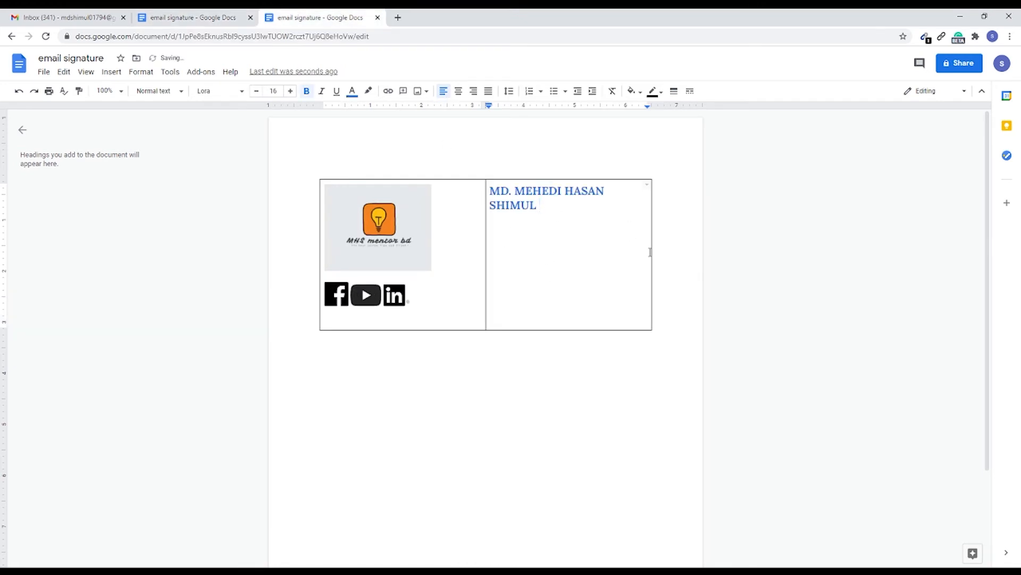
left_click_drag(650, 252, 685, 251)
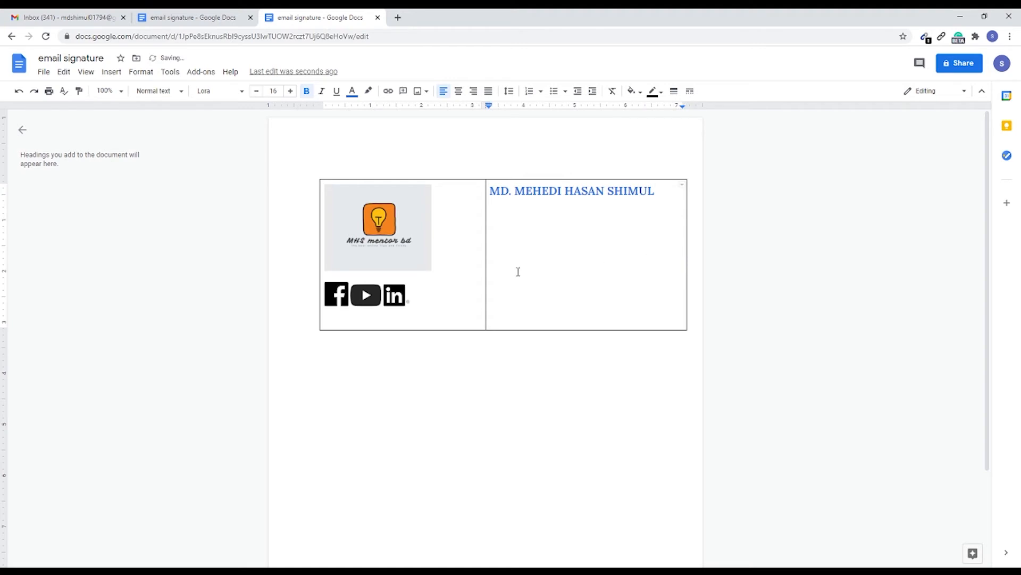
Step: Narrow the logo column to just beyond the logo's width and insert a space before the full-name heading
left_click_drag(486, 256, 444, 259)
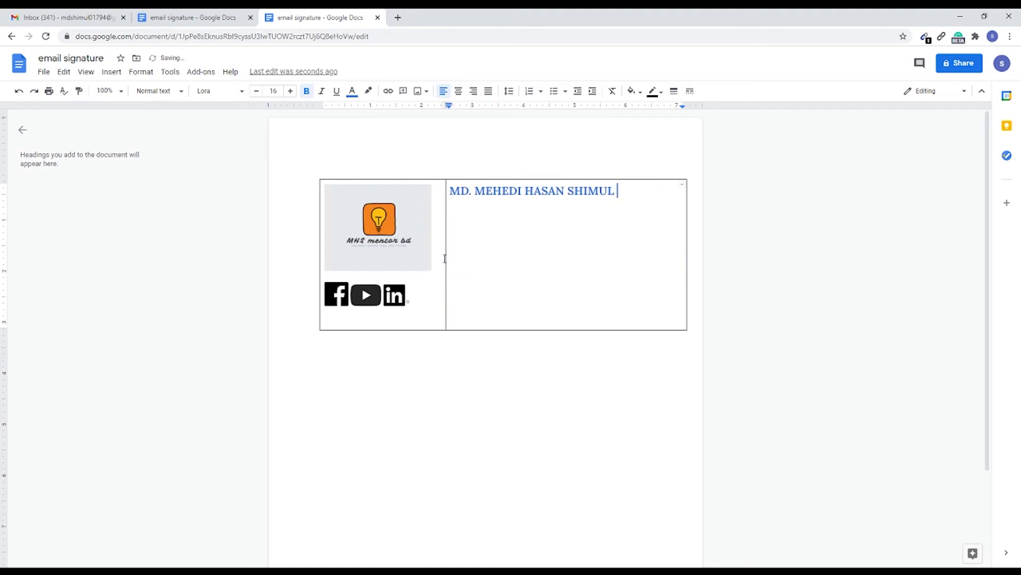
left_click(451, 192)
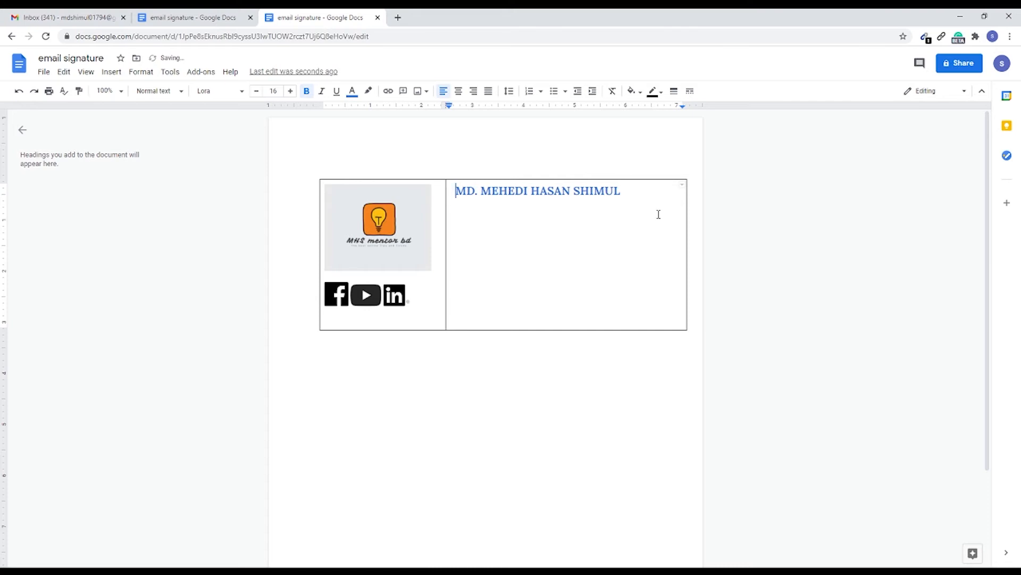
Step: Copy the whole text block, from the full name to the phone line, from the finished signature document into the new document's second cell
left_click(191, 18)
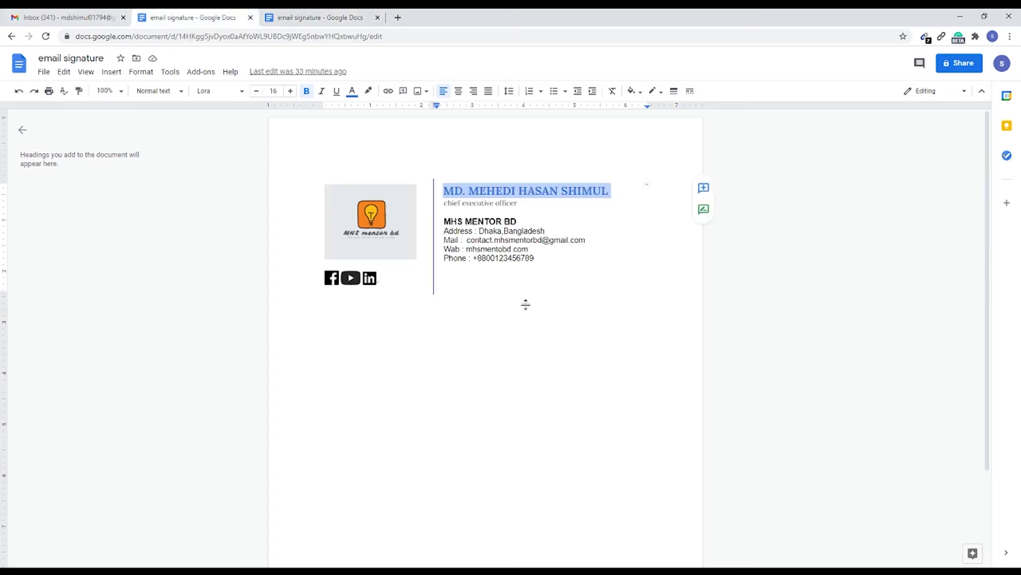
left_click(551, 336)
left_click_drag(548, 259, 447, 192)
right_click(453, 192)
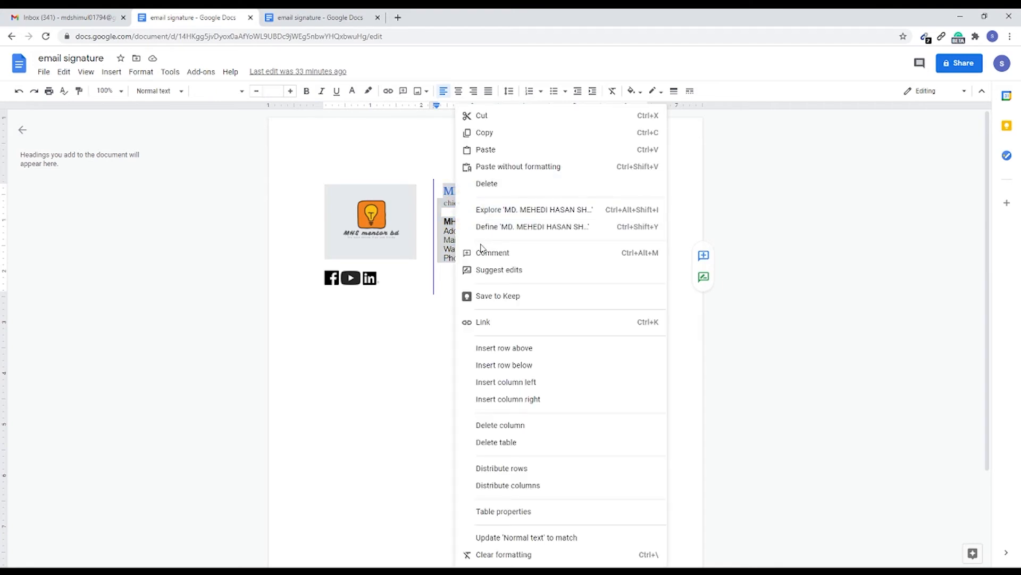
left_click(477, 130)
key("Delete")
key("ctrl+z")
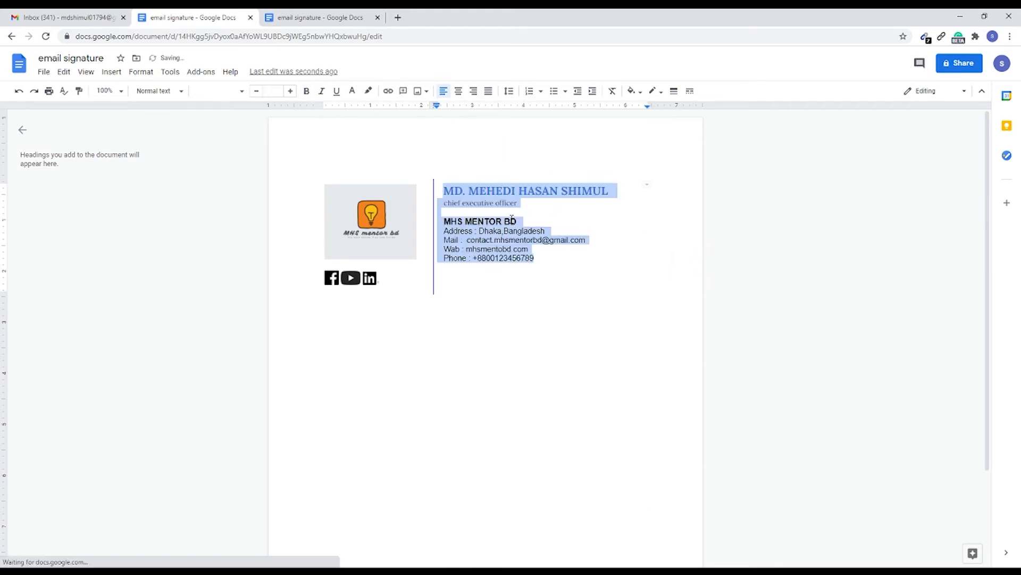
right_click(519, 246)
left_click(521, 132)
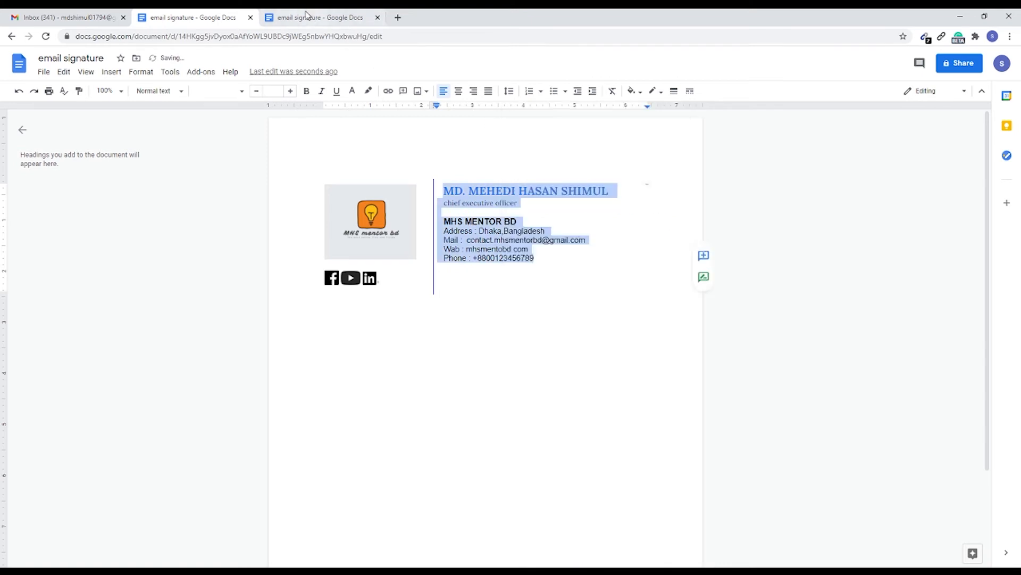
key("ctrl+Tab")
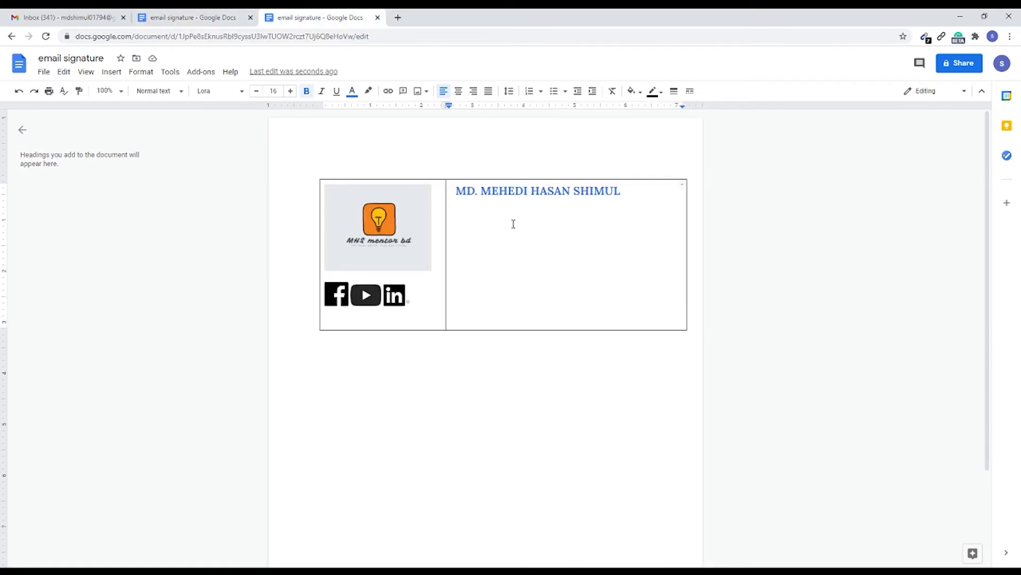
key("ctrl+v")
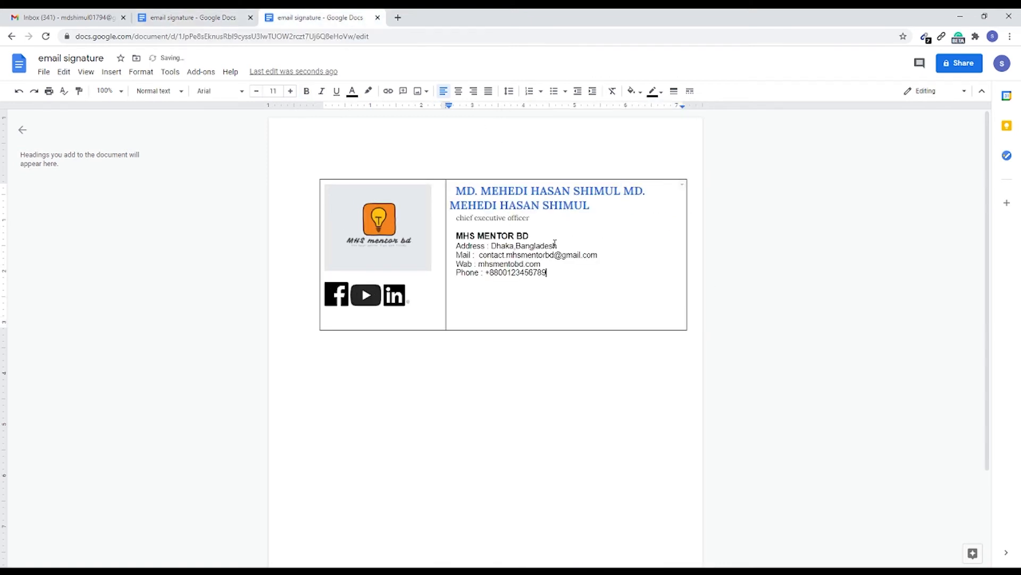
Step: Delete the duplicated full name so the second cell has a single name heading above the job title
left_click_drag(648, 195, 456, 191)
left_click(627, 226)
key("BackSpace")
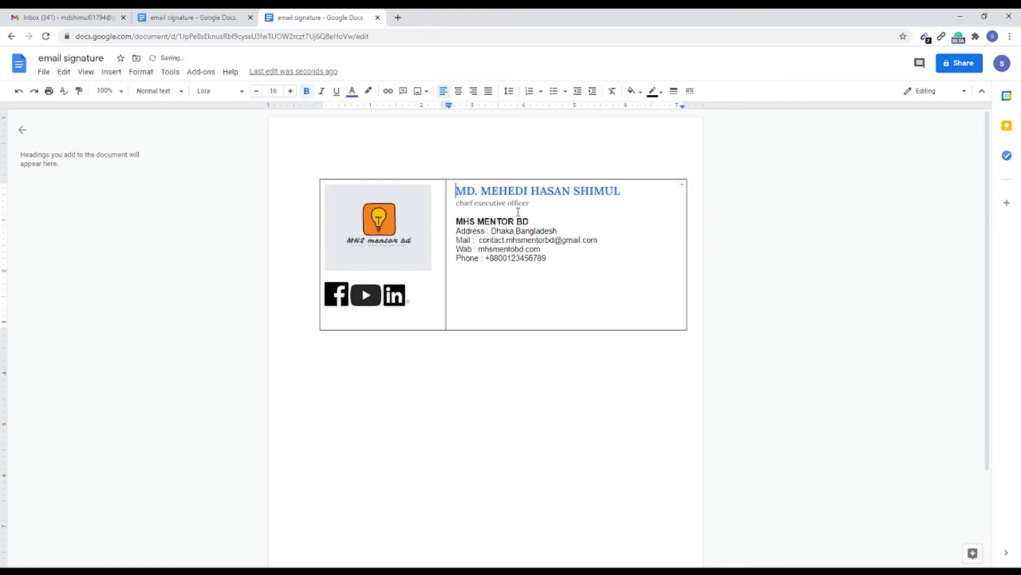
Step: Examine the text colour choices, the available fonts, and the formatting of the job title and company name in the signature
left_click_drag(630, 192, 456, 191)
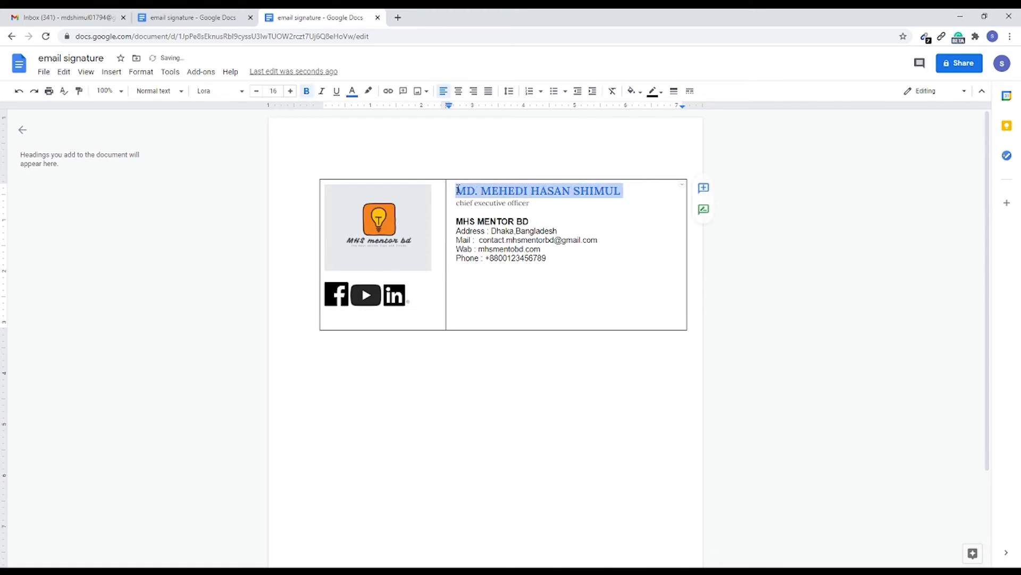
left_click(351, 91)
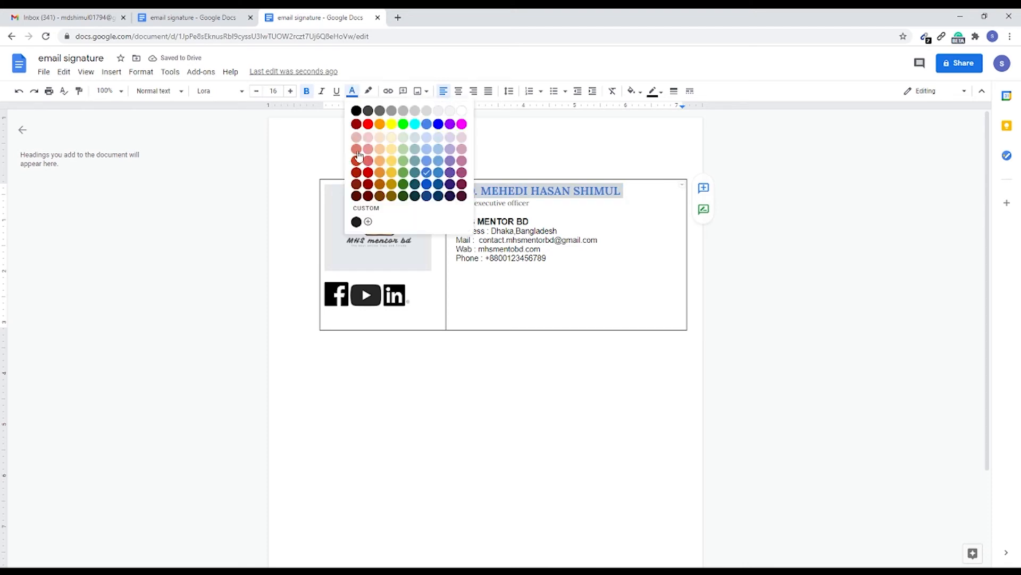
left_click(298, 140)
left_click(231, 91)
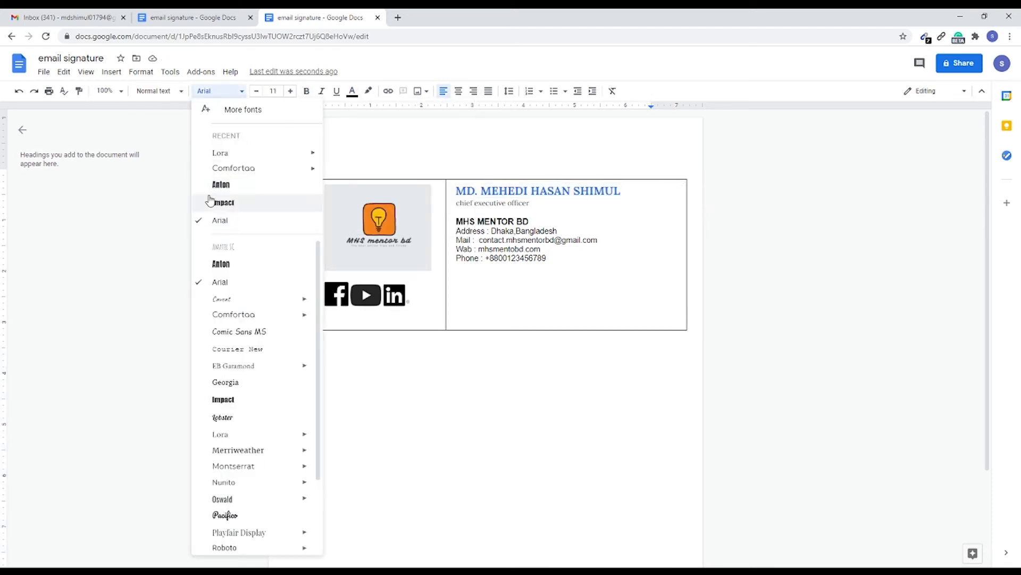
scroll(271, 362, "down", 2)
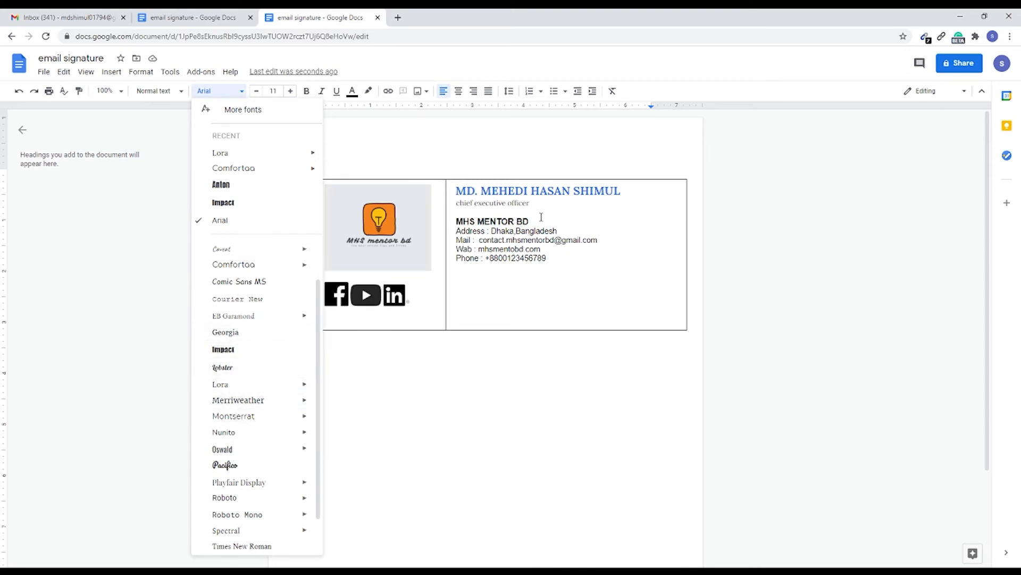
left_click(525, 201)
double_click(534, 209)
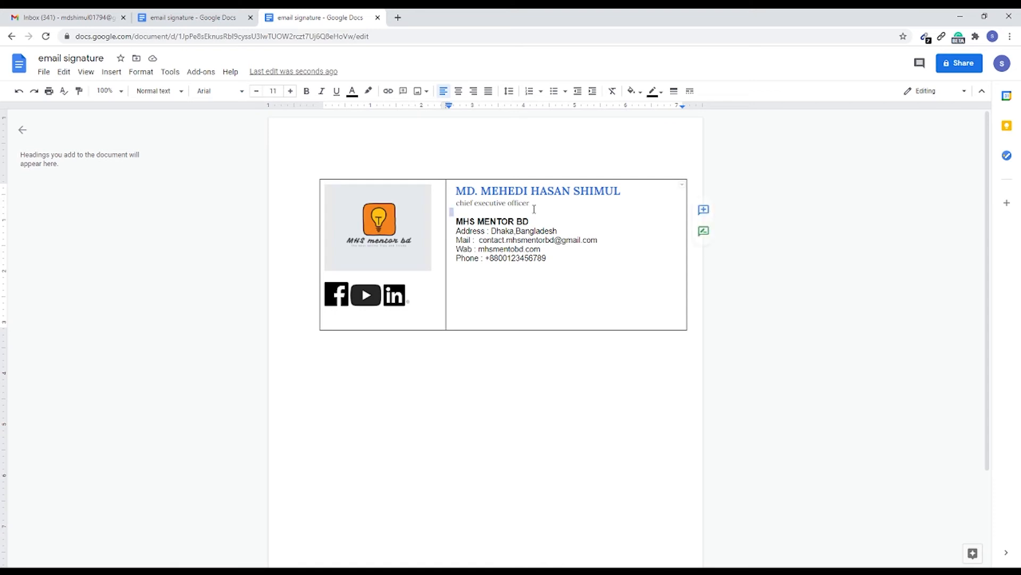
left_click(536, 202)
scroll(440, 246, "down", 1)
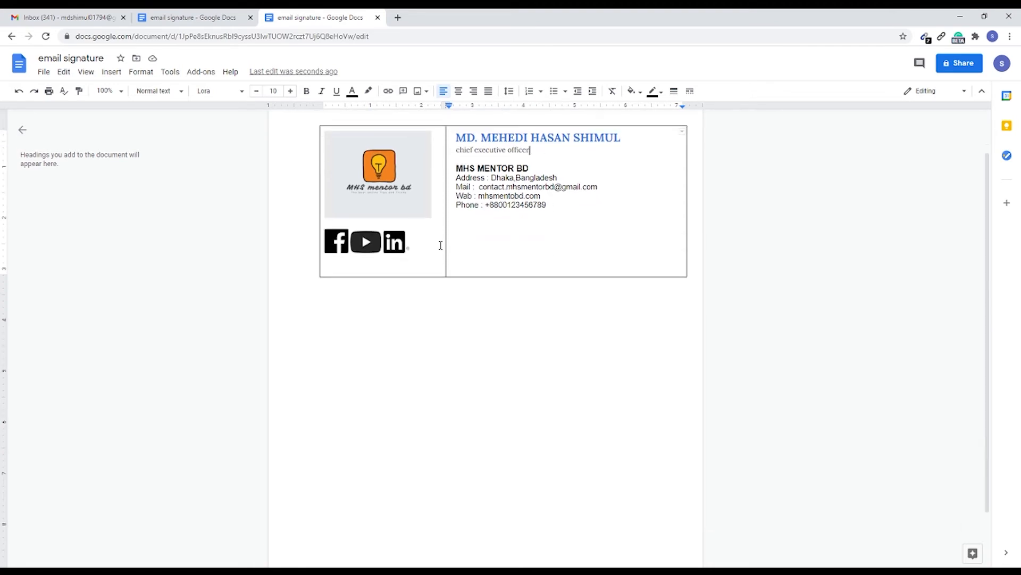
scroll(504, 196, "up", 1)
left_click_drag(457, 219, 548, 221)
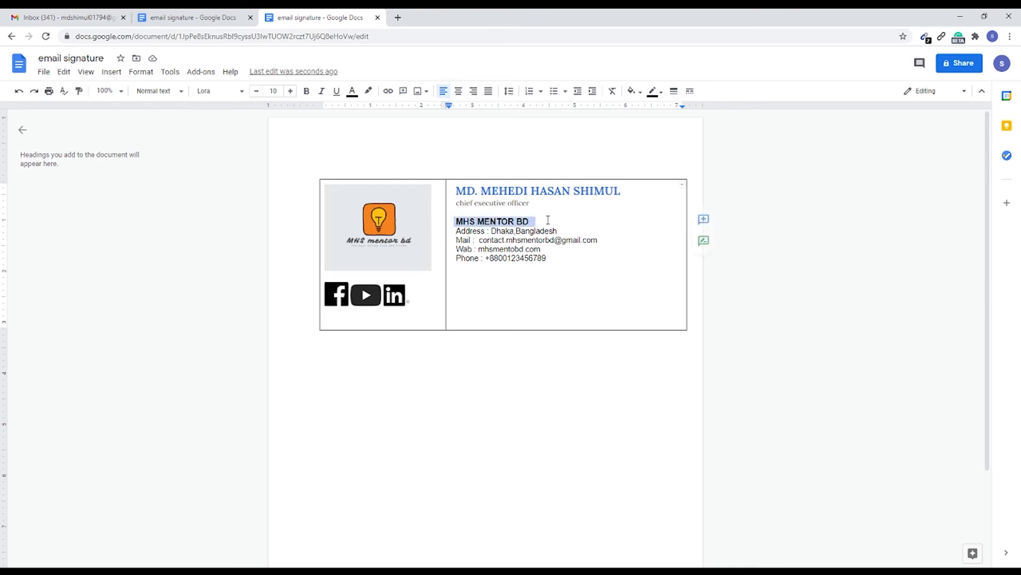
left_click(576, 221)
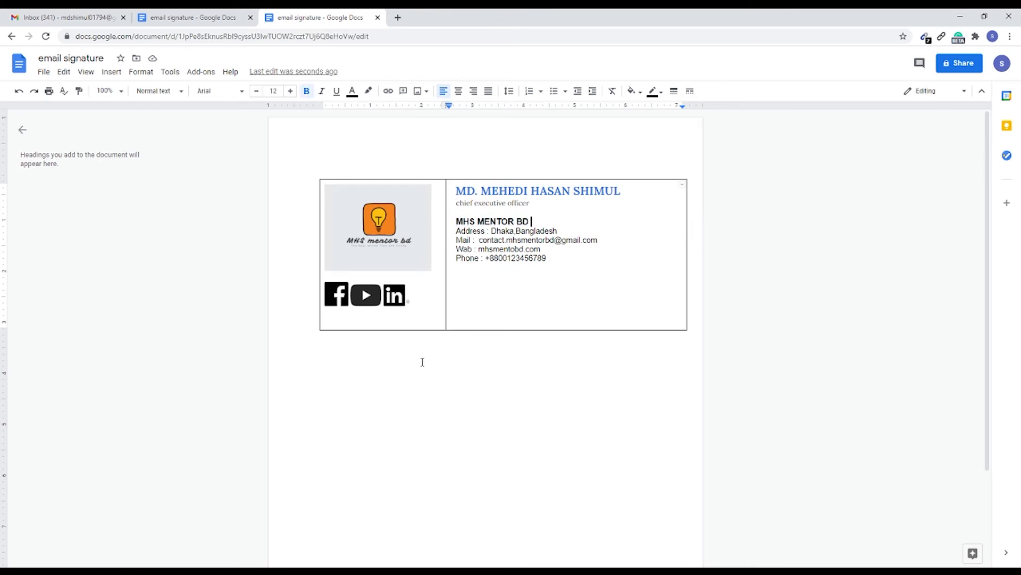
scroll(422, 361, "down", 1)
left_click(339, 246)
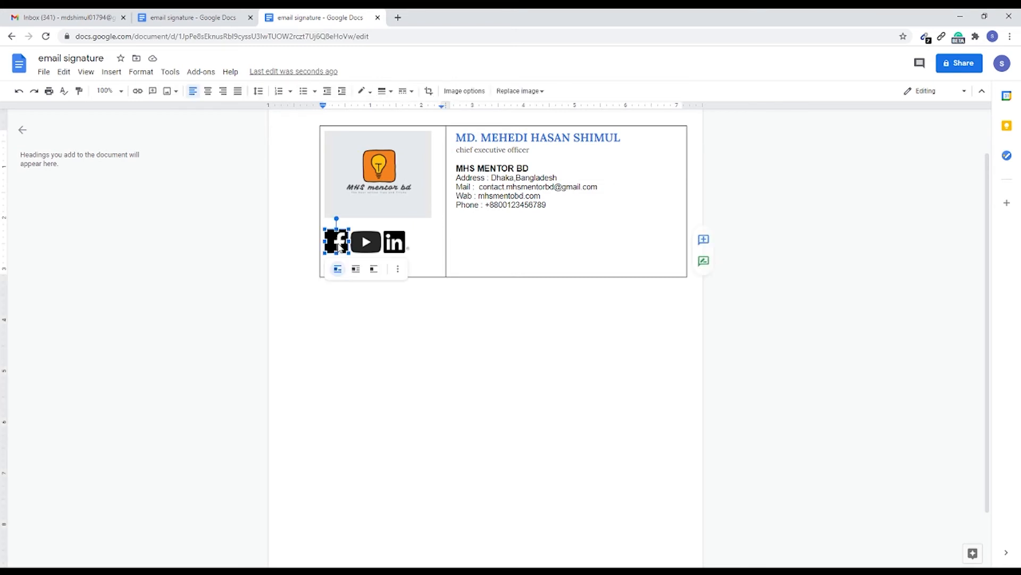
left_click(397, 311)
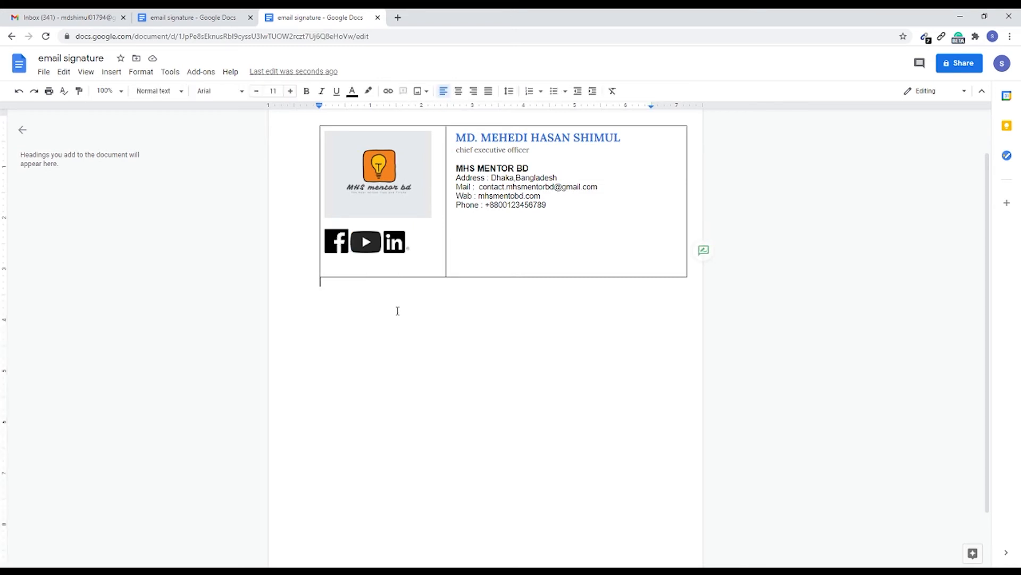
left_click(338, 245)
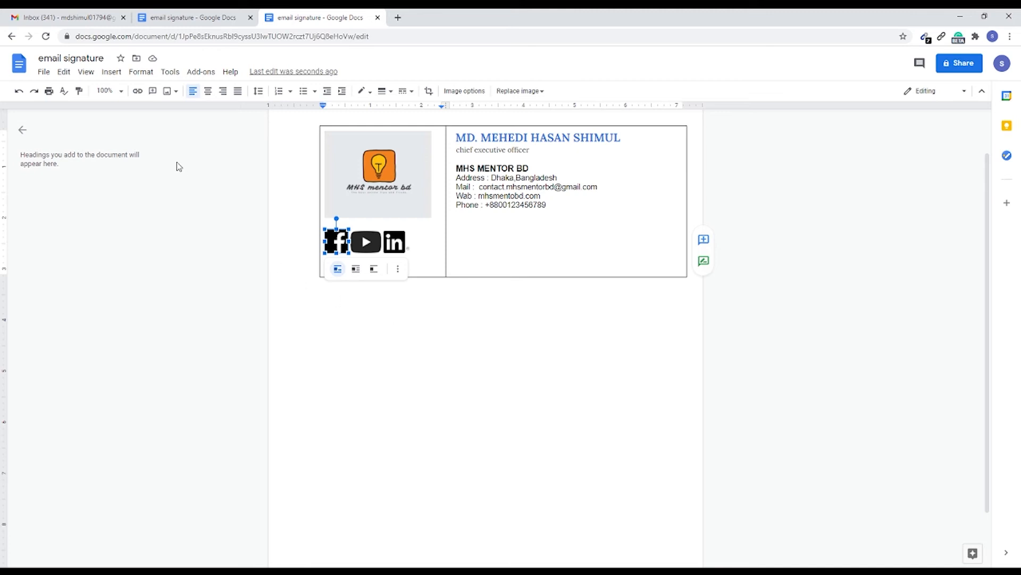
left_click(355, 281)
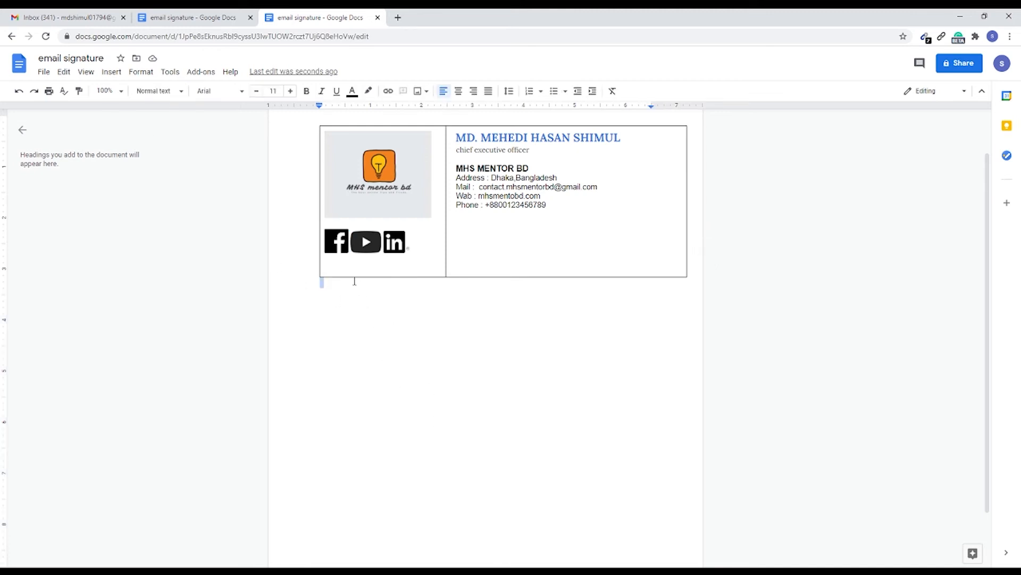
Step: Link the Facebook icon to facebook.com/mhsmentorbd
left_click(337, 243)
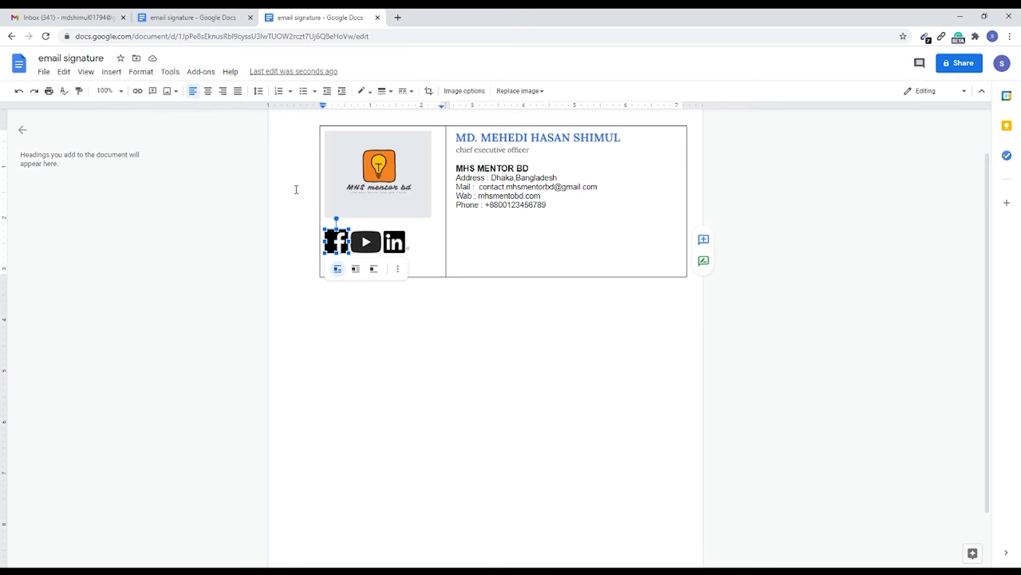
left_click(137, 92)
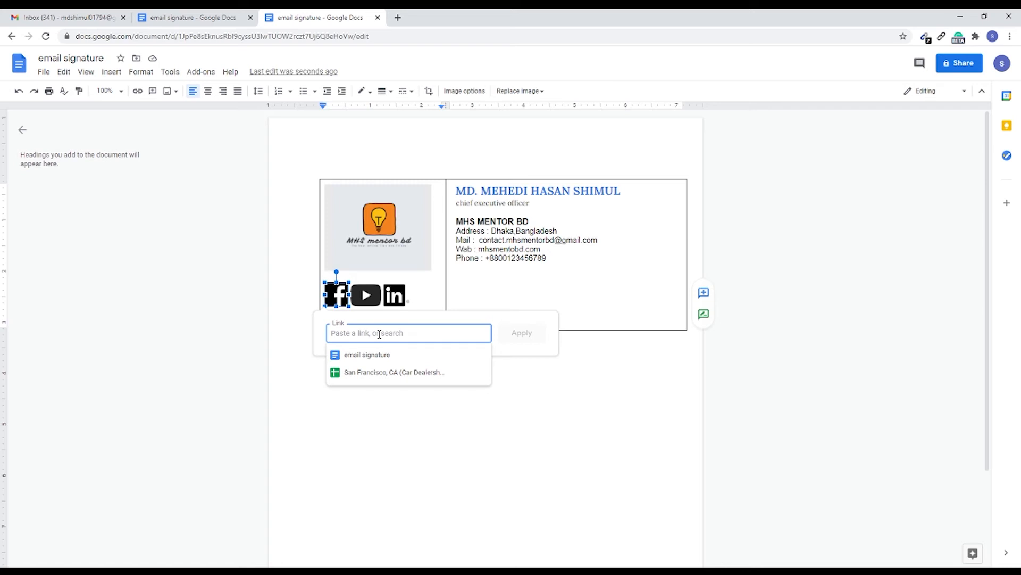
type("face")
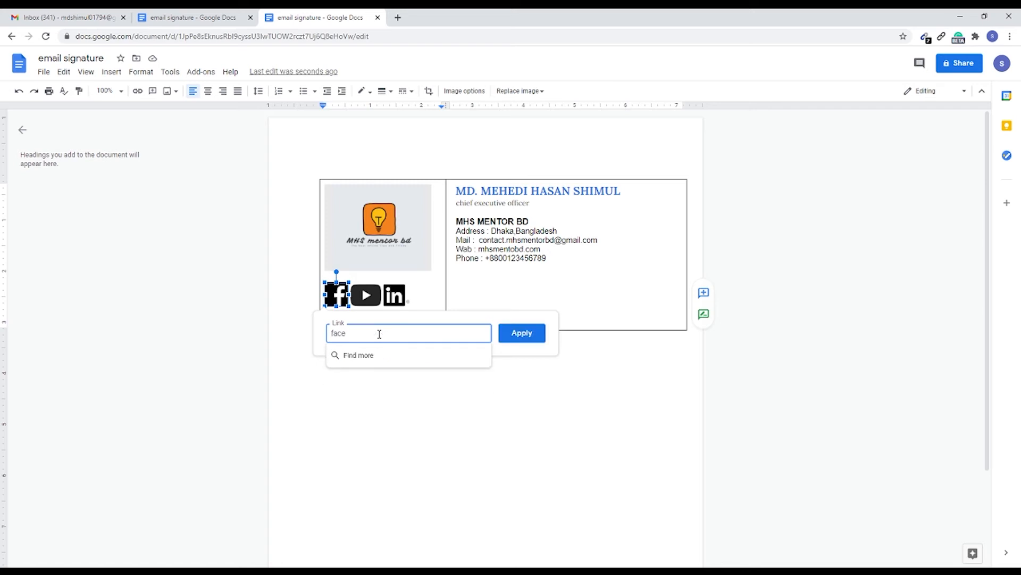
type("bookl")
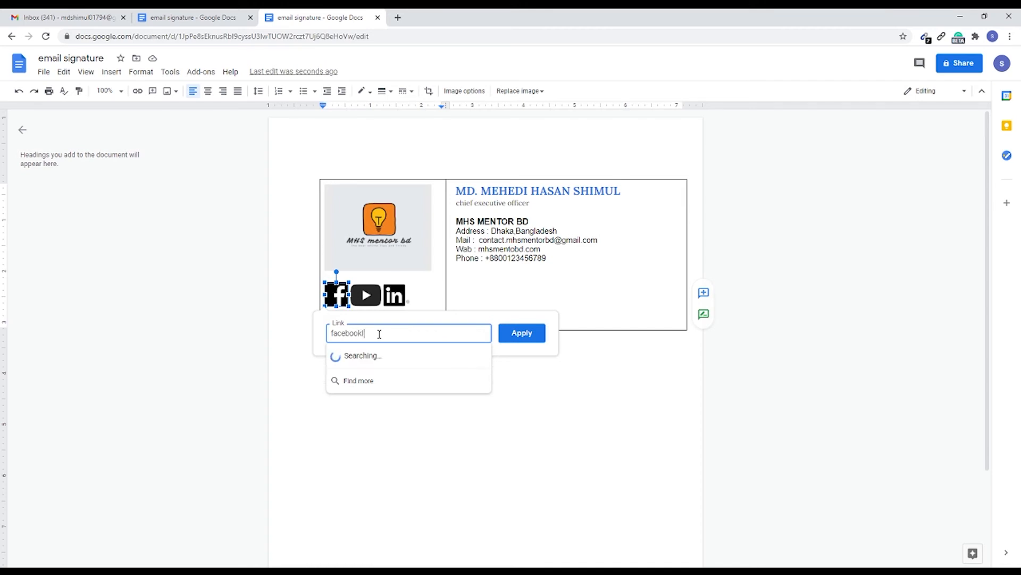
key("BackSpace")
type(".com")
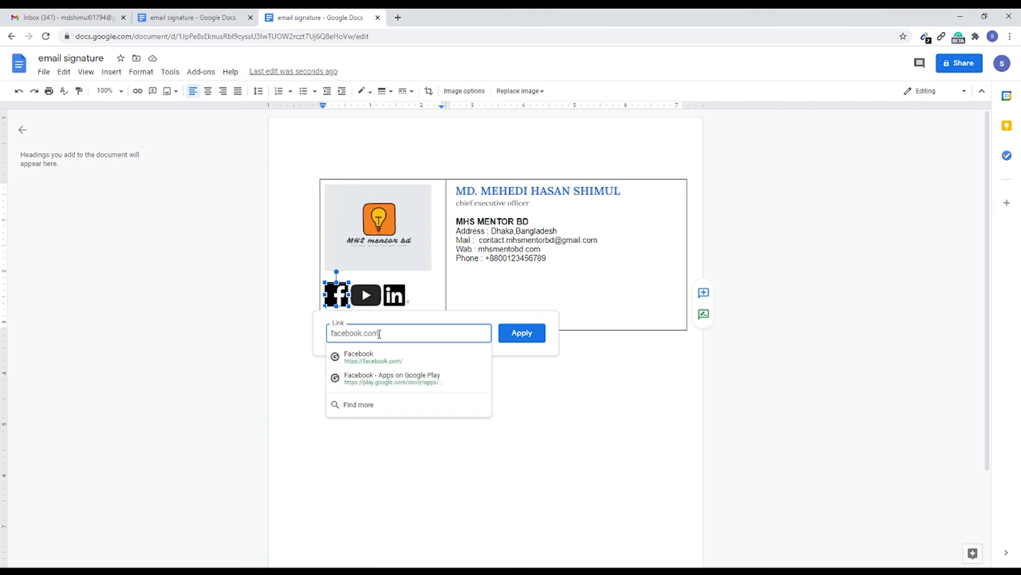
type("/m")
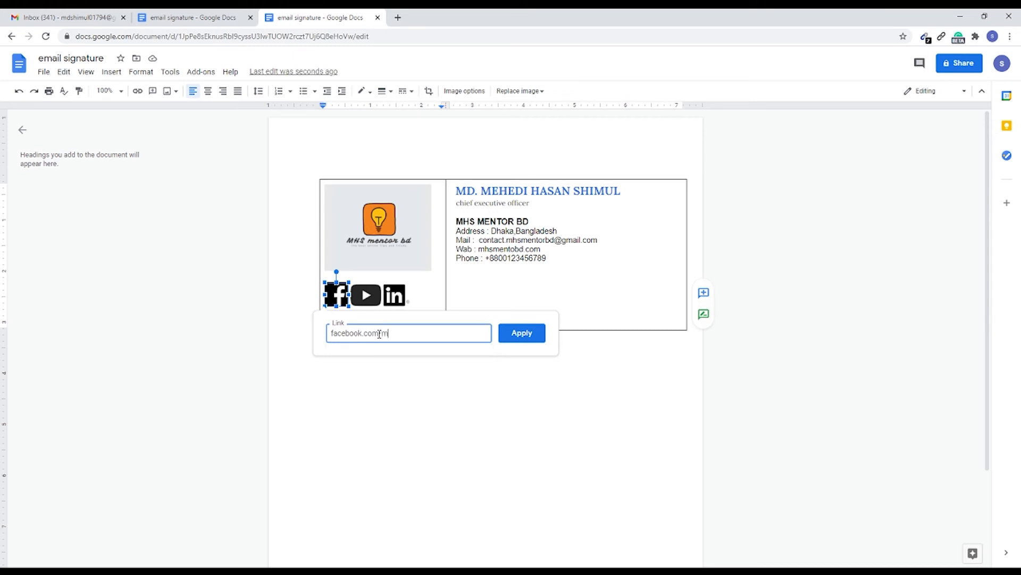
type("hsmentorbd")
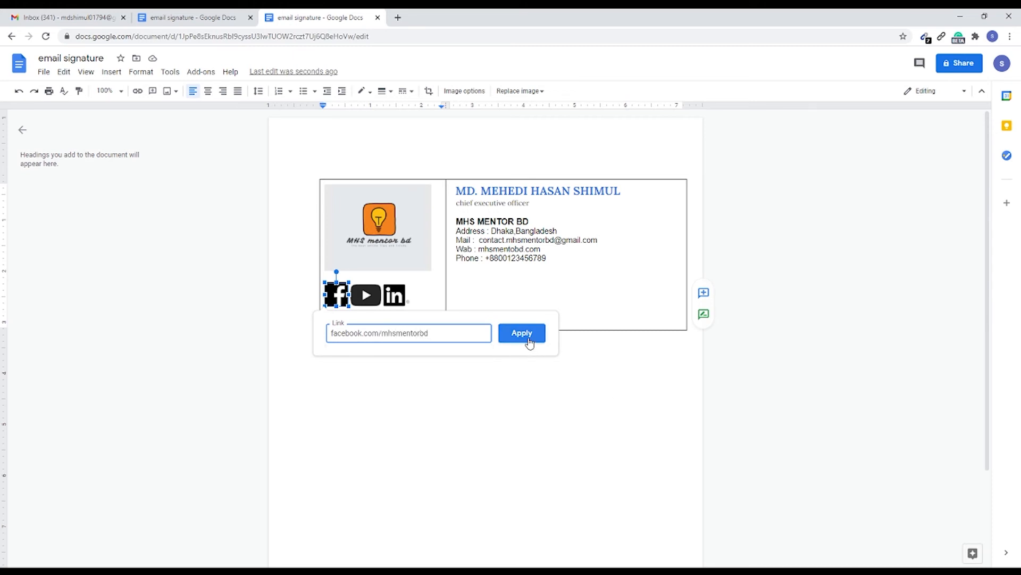
left_click(522, 333)
left_click(377, 304)
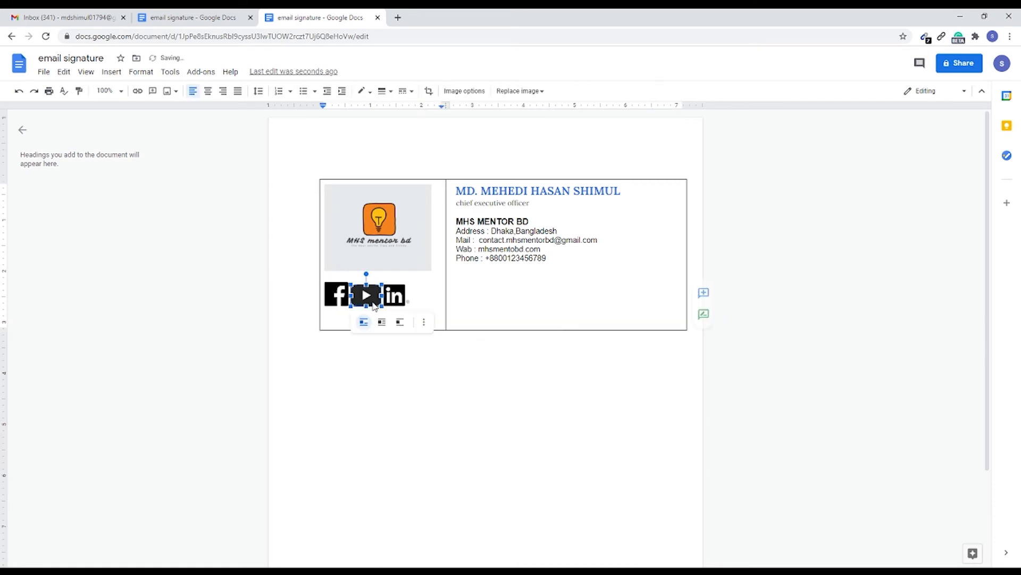
left_click(398, 299)
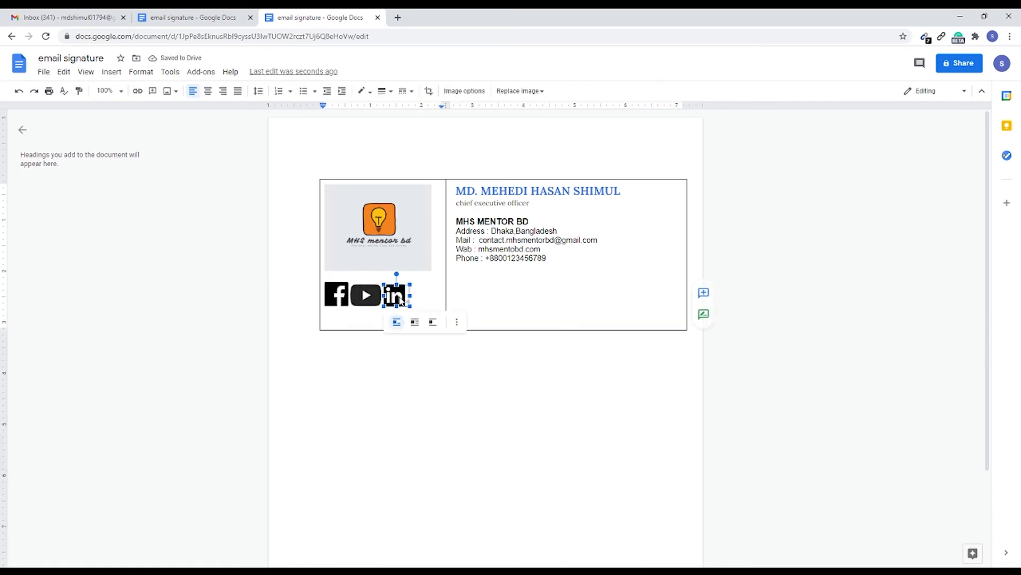
left_click(367, 298)
left_click(397, 300)
left_click_drag(410, 285, 411, 284)
left_click(383, 401)
left_click(411, 235)
left_click(527, 458)
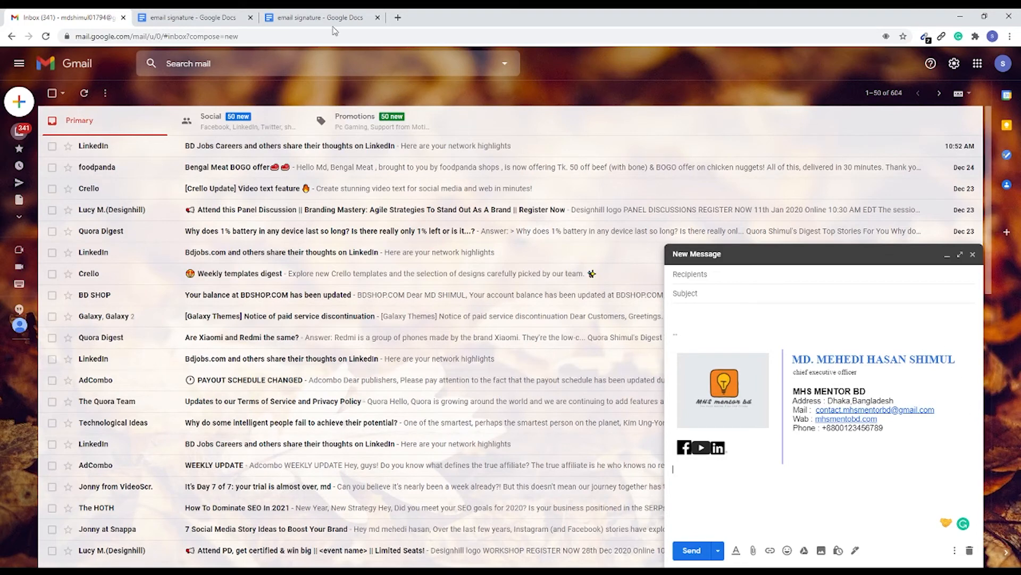
Step: In the new email signature document, recolour all the outer borders of the signature table white, leaving out the divider between the cells
left_click(319, 17)
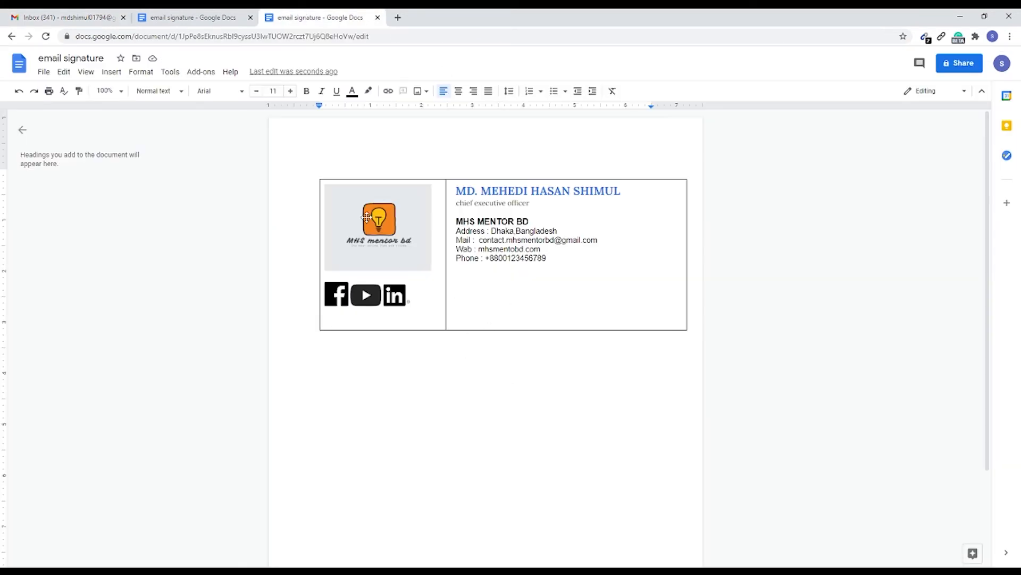
left_click(321, 252)
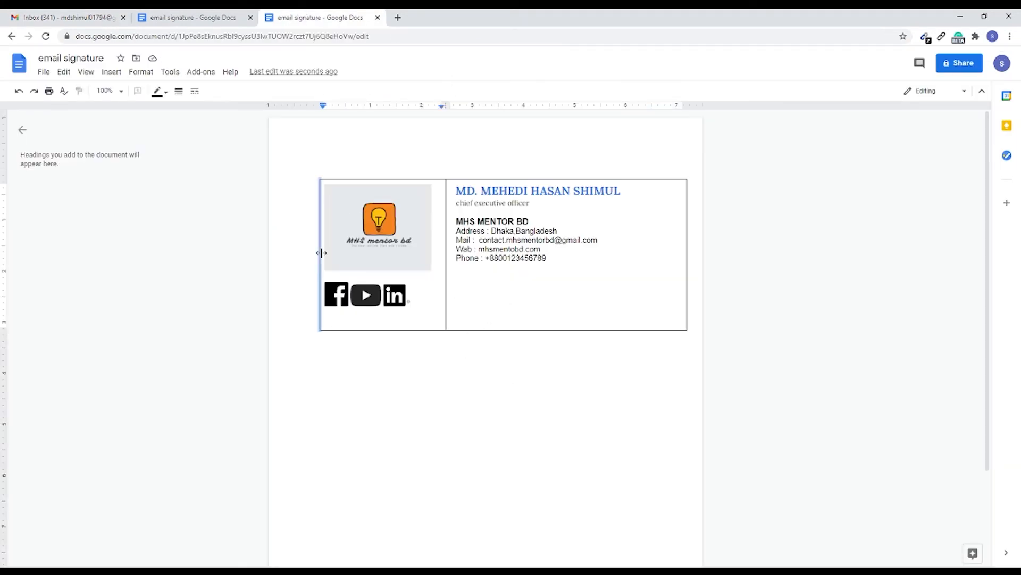
left_click(372, 179, "shift")
left_click(568, 179, "shift")
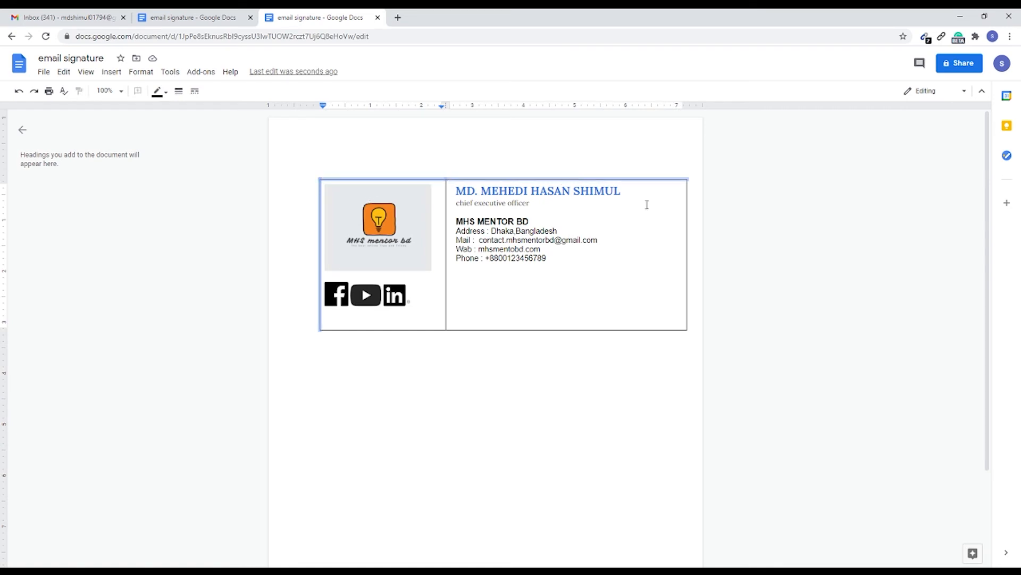
left_click(686, 241, "shift")
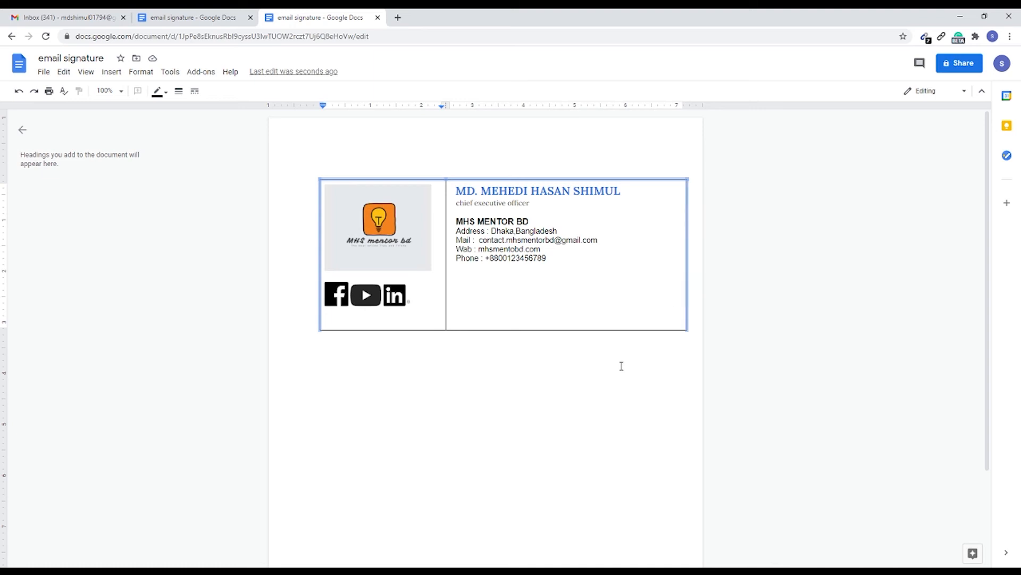
left_click(584, 330, "shift")
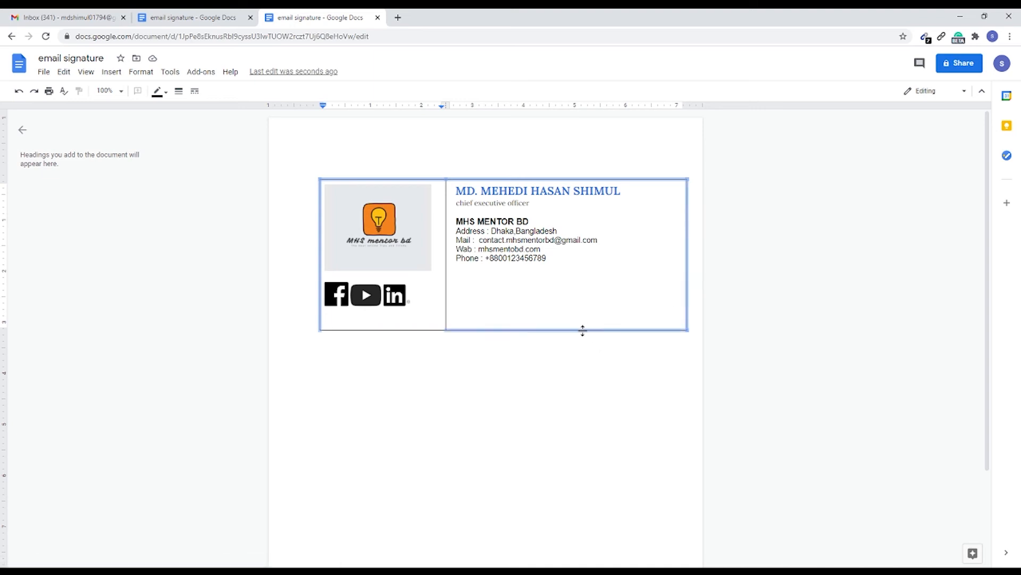
left_click(414, 330, "shift")
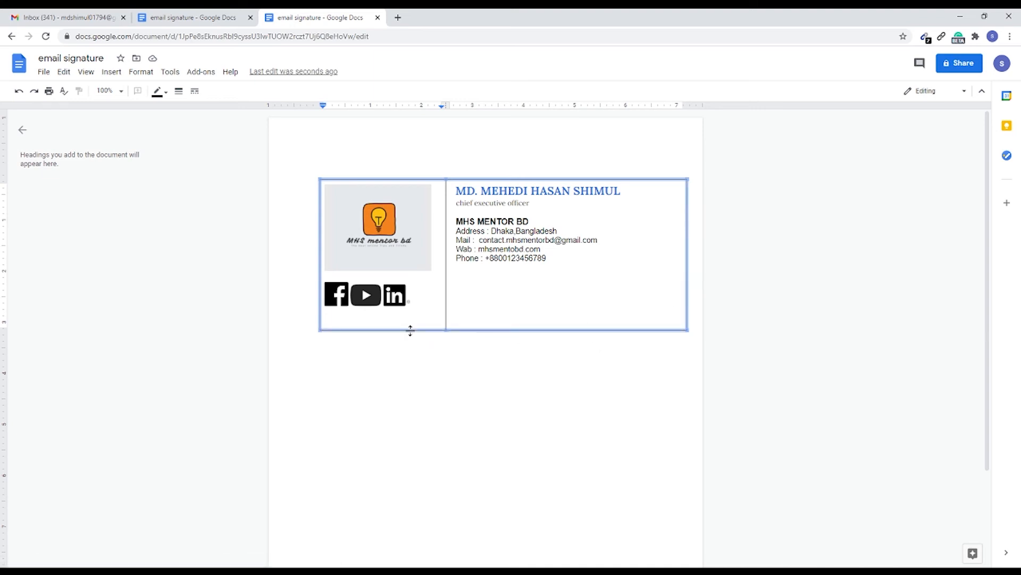
left_click(159, 97)
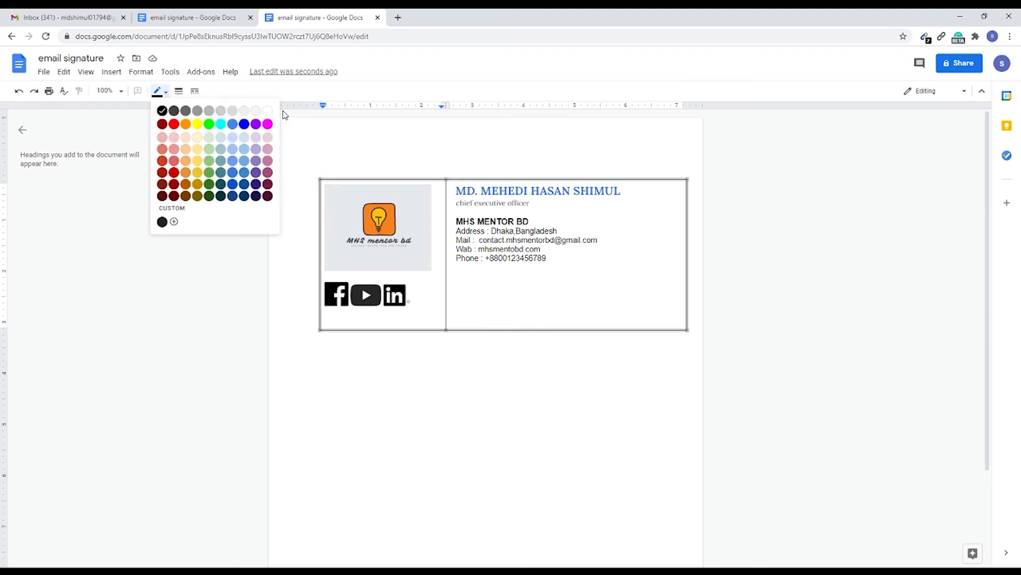
left_click(270, 119)
left_click(466, 376)
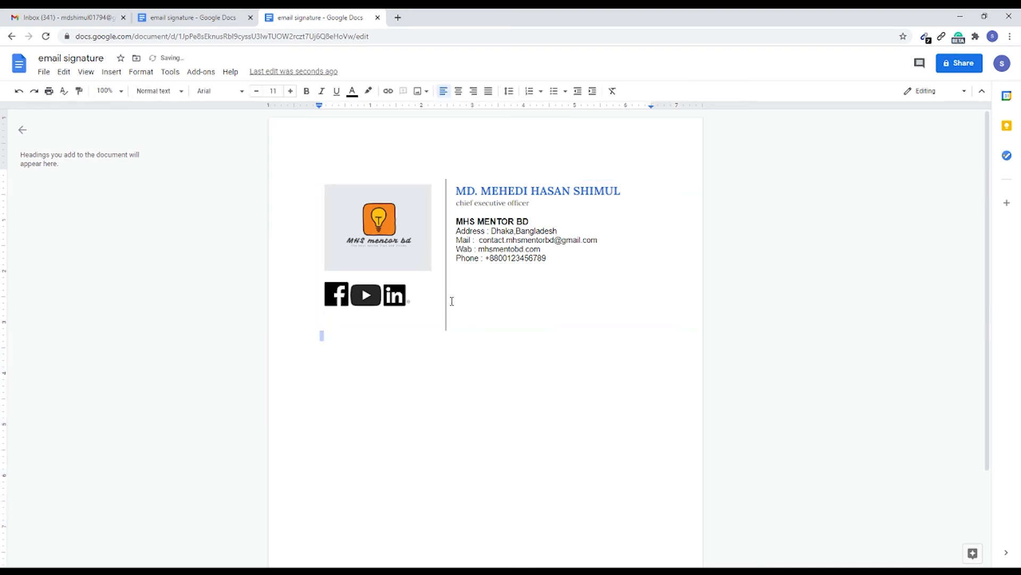
Step: Set the vertical border between the logo cell and the contact details cell to blue
left_click(446, 271)
left_click(158, 97)
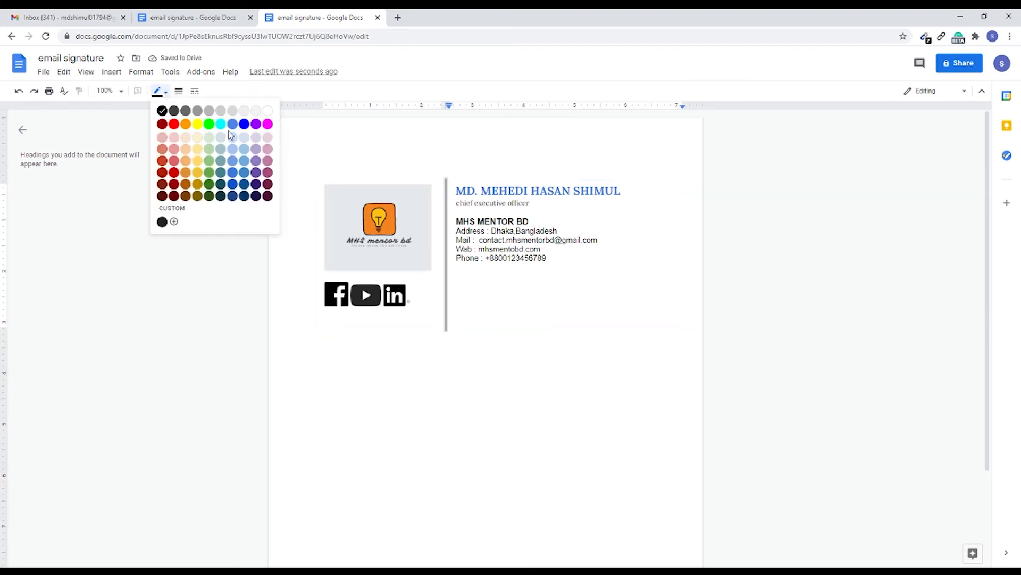
left_click(244, 126)
left_click(538, 368)
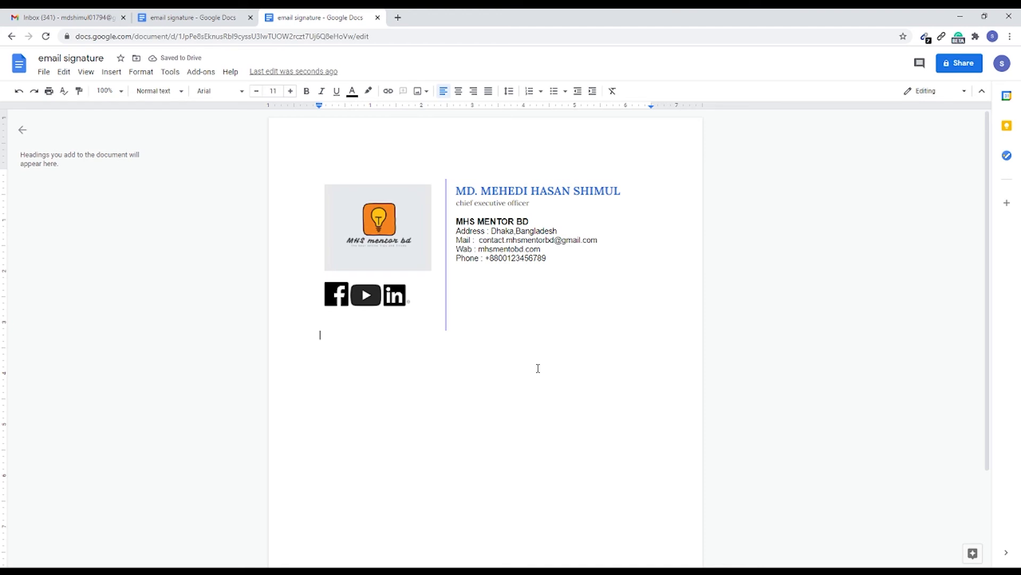
left_click_drag(309, 177, 609, 287)
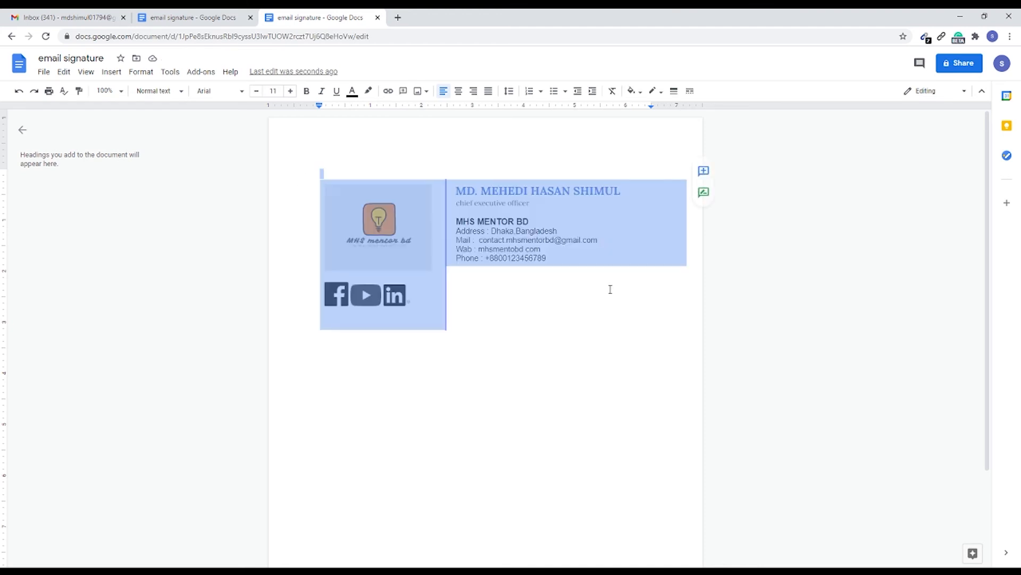
left_click(645, 385)
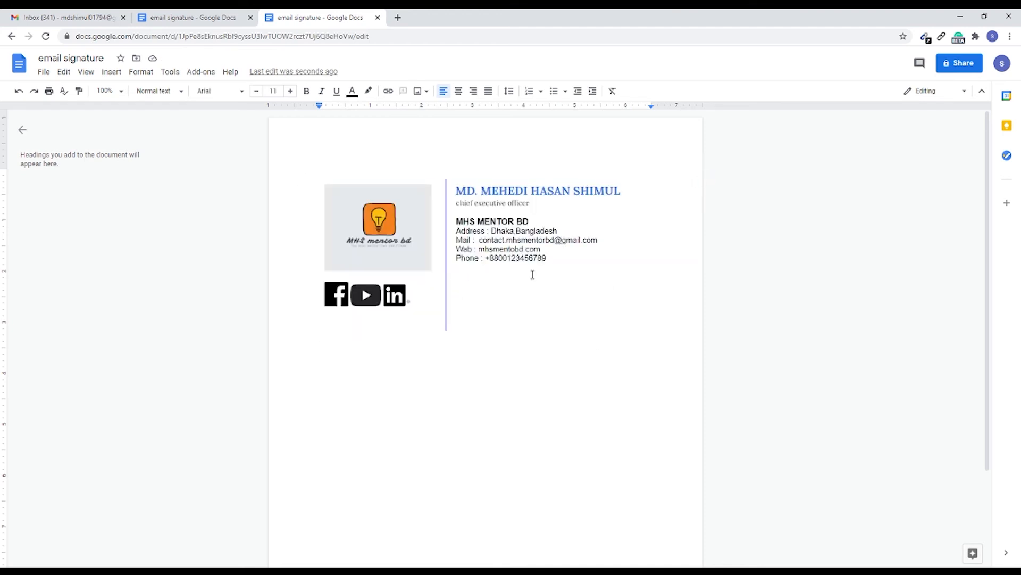
Step: Switch to Gmail, close the open message draft, and open the full settings at the Signature section
left_click(80, 12)
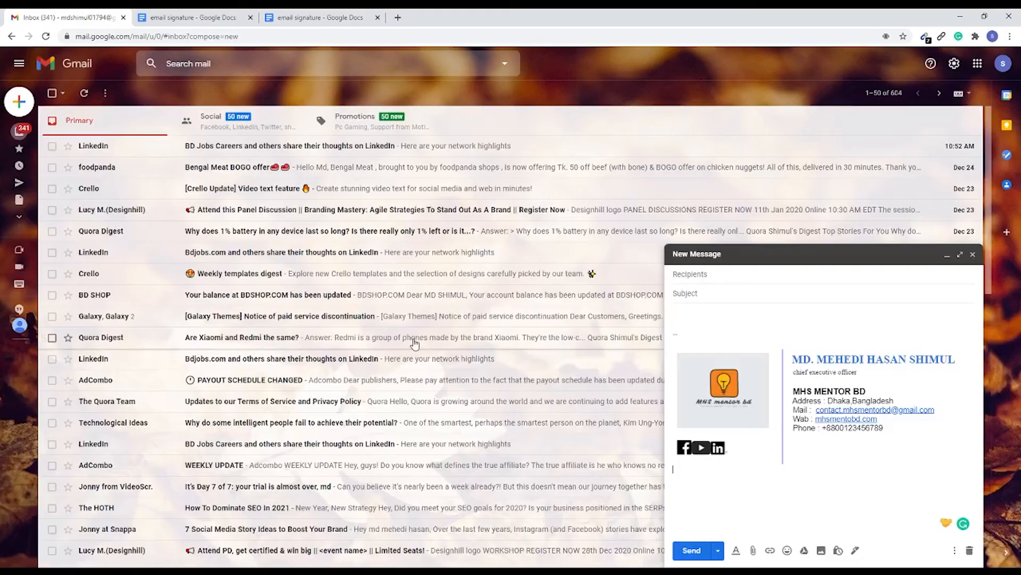
left_click(973, 254)
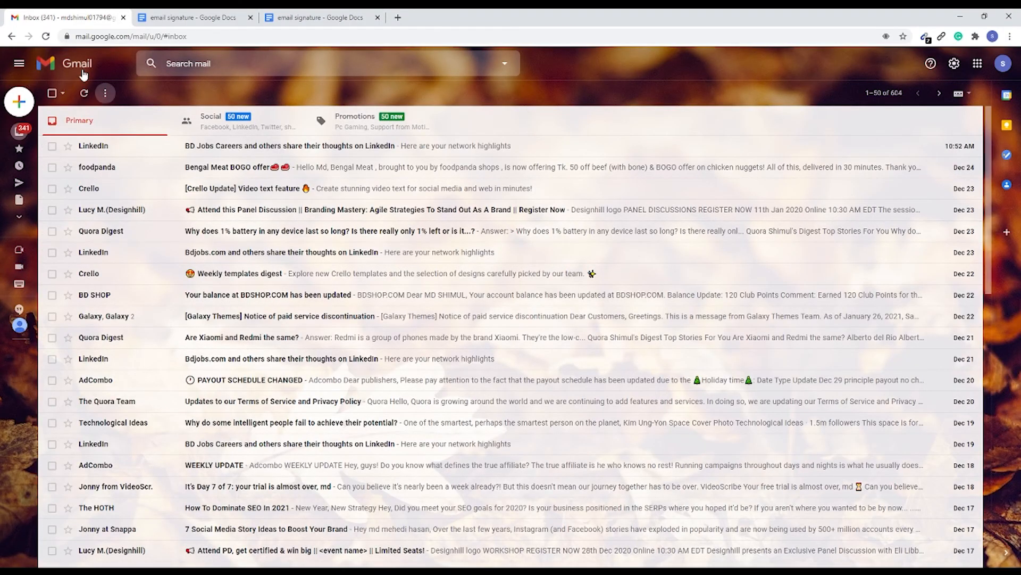
left_click(955, 63)
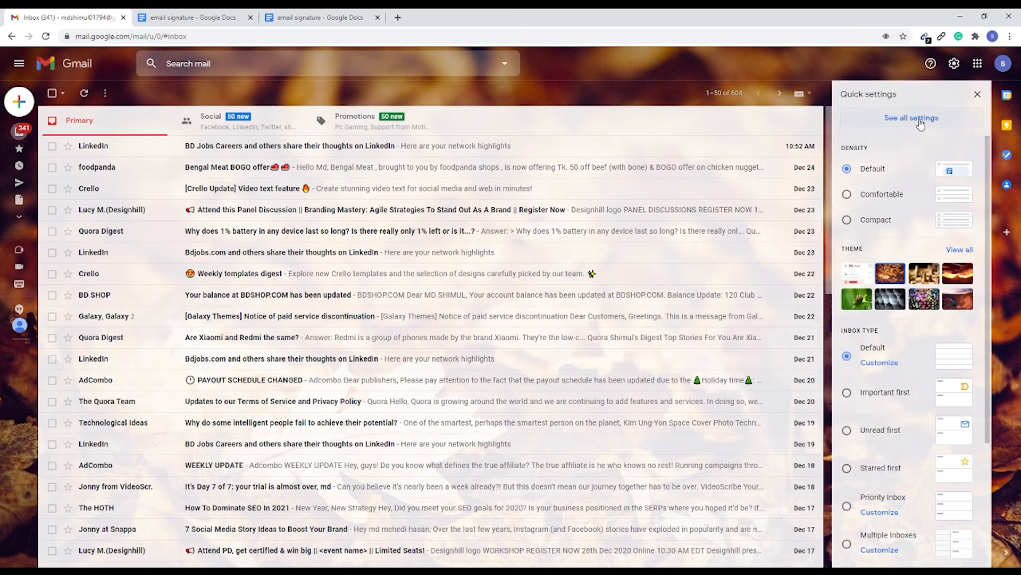
left_click(919, 119)
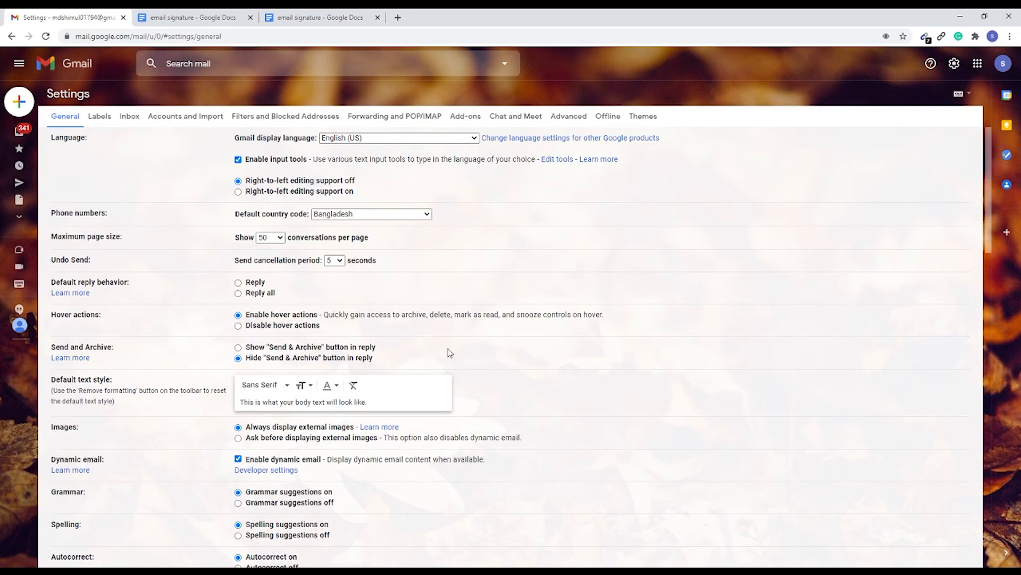
scroll(448, 348, "down", 4)
scroll(309, 312, "down", 12)
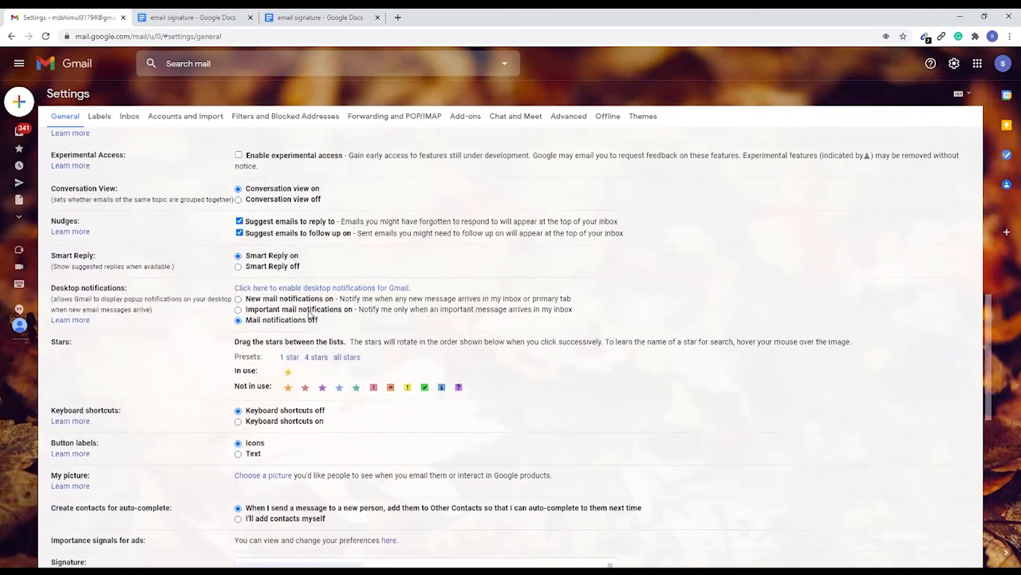
scroll(311, 316, "down", 1)
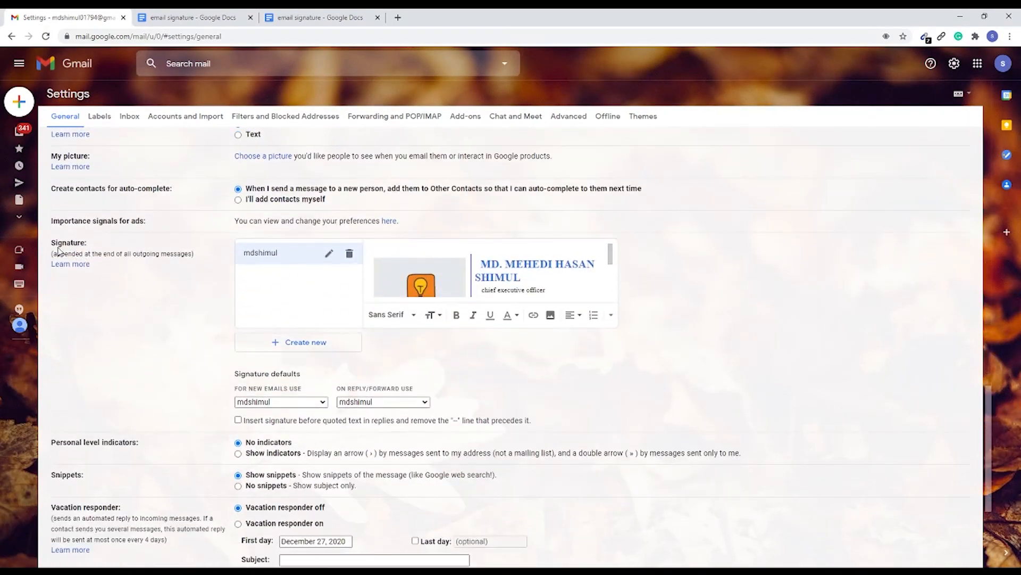
Step: Delete the existing Gmail signature and confirm its removal
left_click_drag(51, 246, 80, 244)
left_click(130, 248)
left_click(349, 253)
left_click(599, 332)
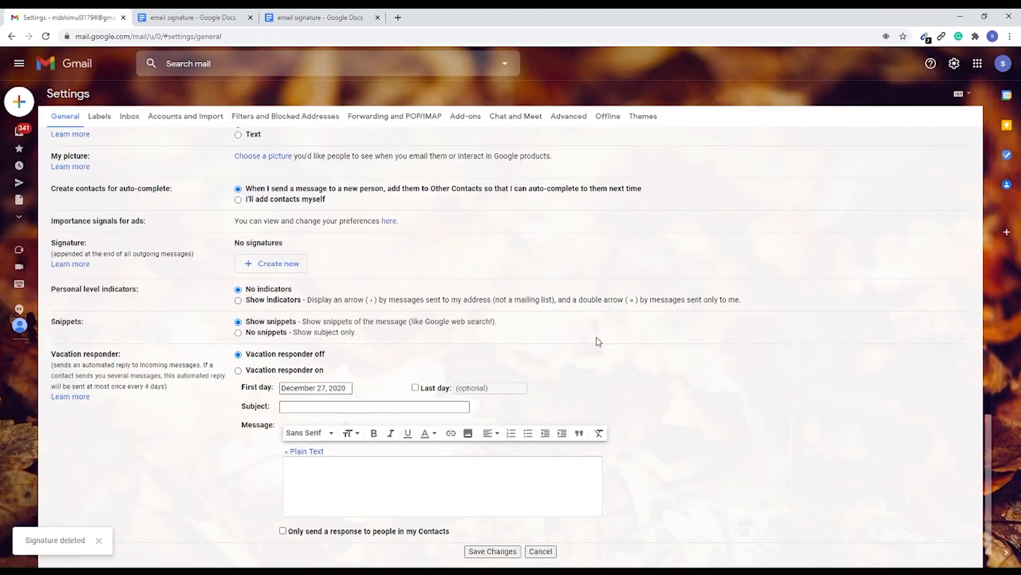
Step: Create a new Gmail signature named demo
scroll(240, 301, "up", 1)
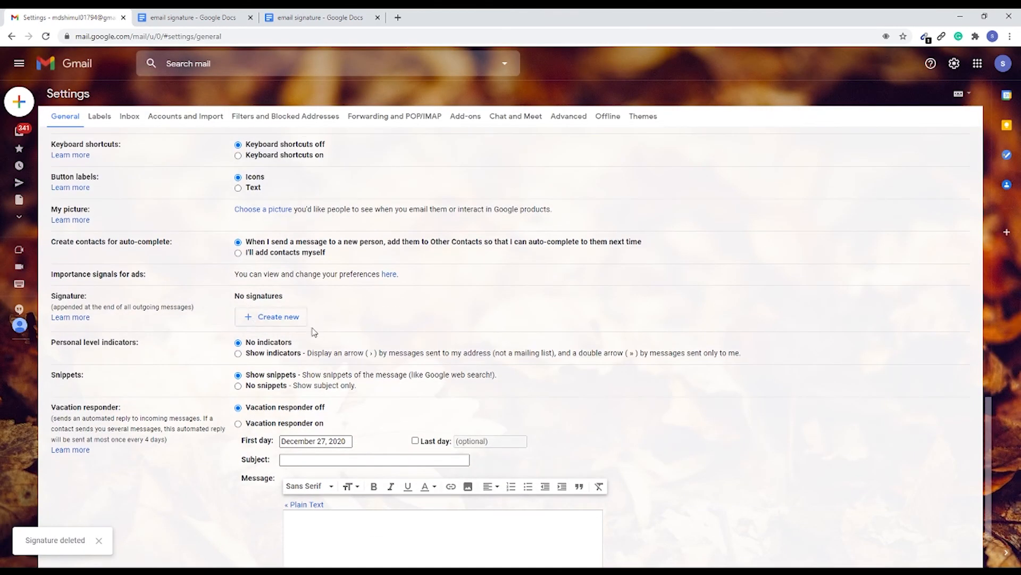
left_click_drag(52, 298, 95, 297)
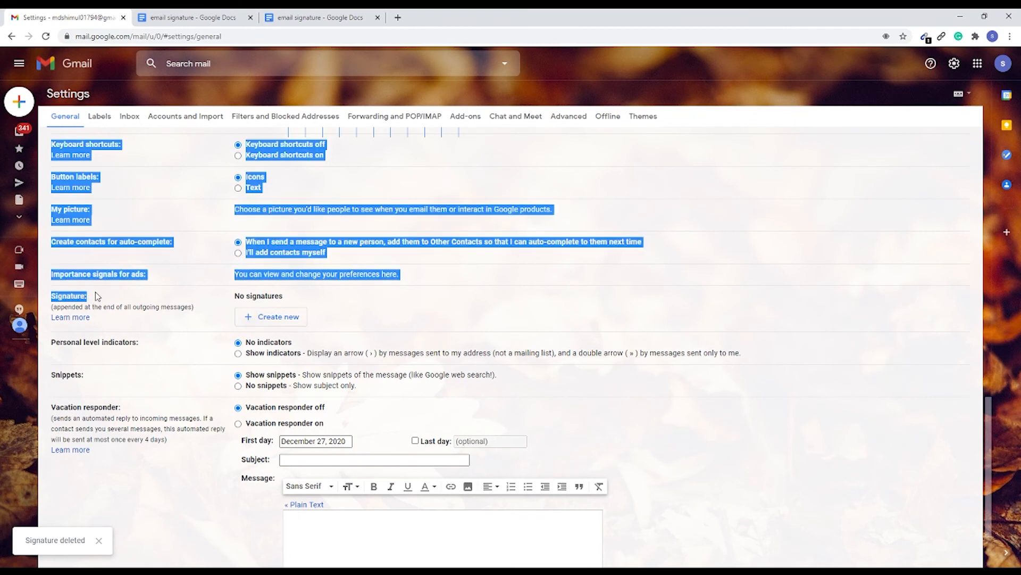
left_click(101, 297)
left_click(279, 318)
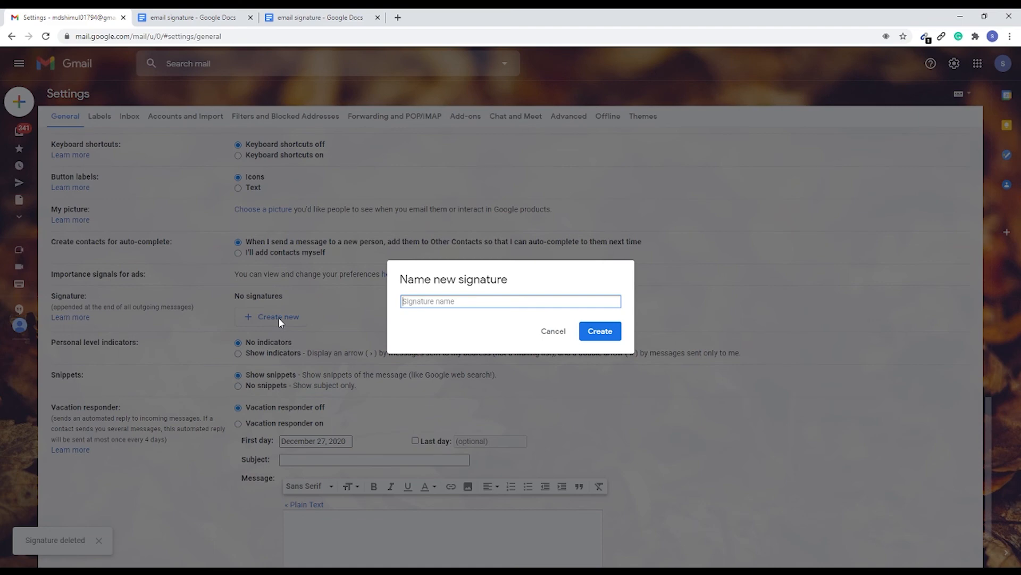
type("demo")
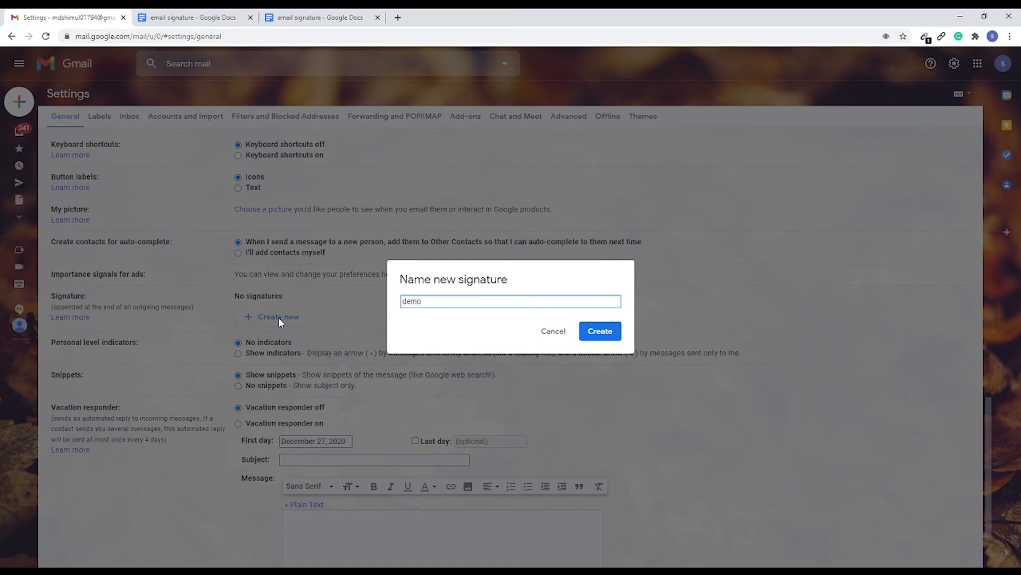
left_click(598, 332)
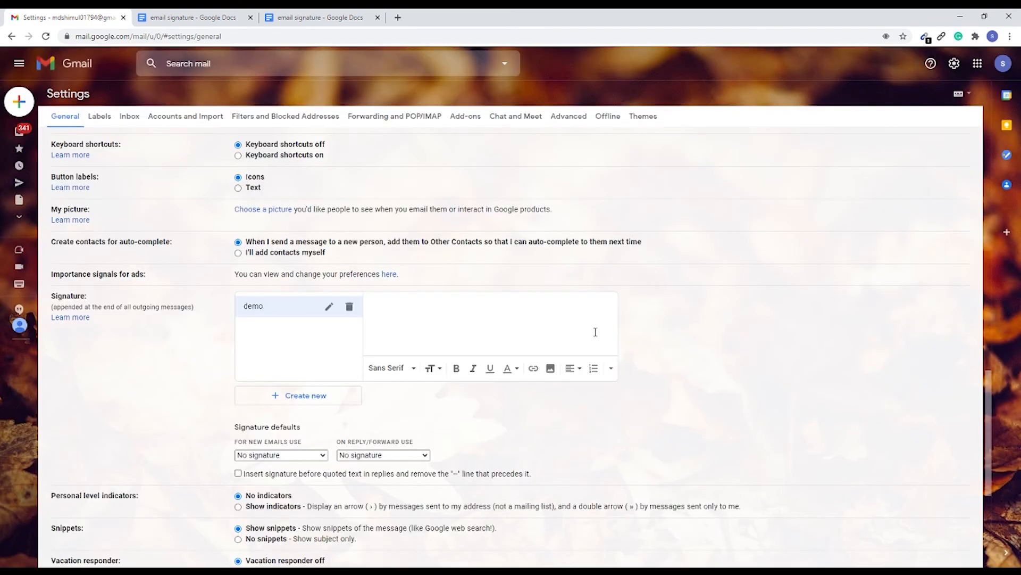
Step: Copy the entire contents of the new Google Docs signature document into the demo signature in Gmail
scroll(417, 302, "down", 1)
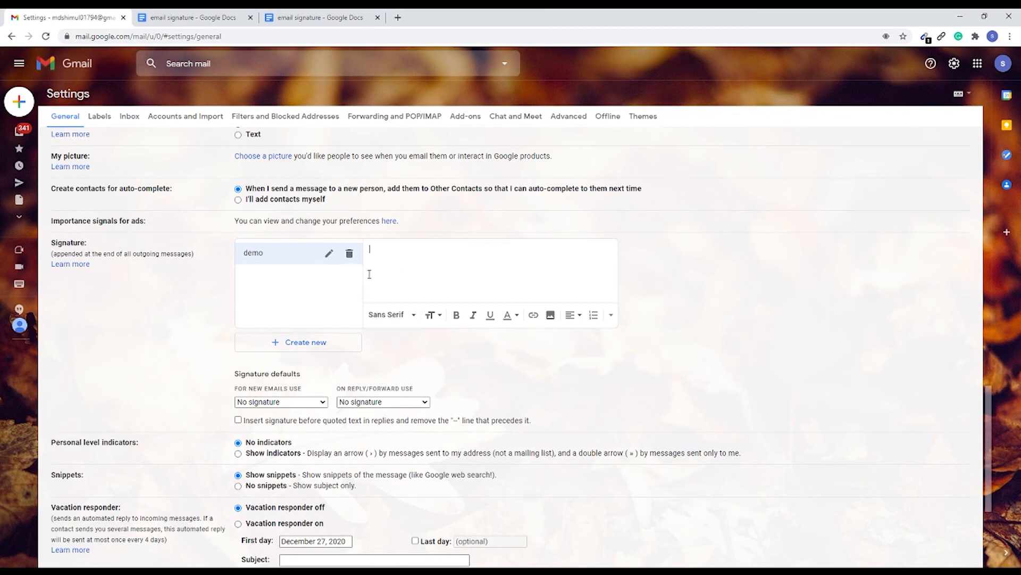
left_click(348, 16)
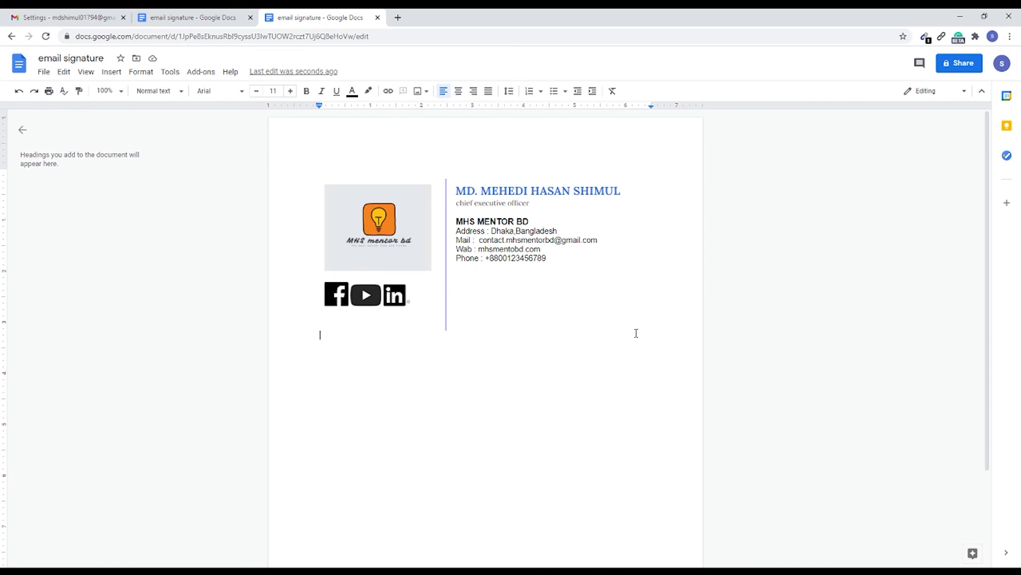
key("ctrl+a")
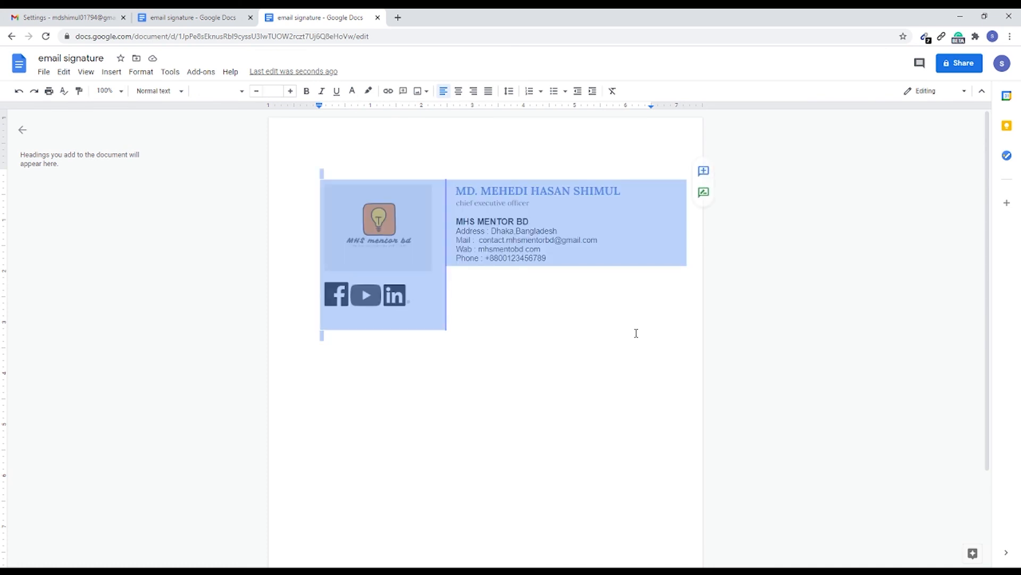
right_click(529, 251)
left_click(548, 274)
left_click(129, 21)
right_click(390, 257)
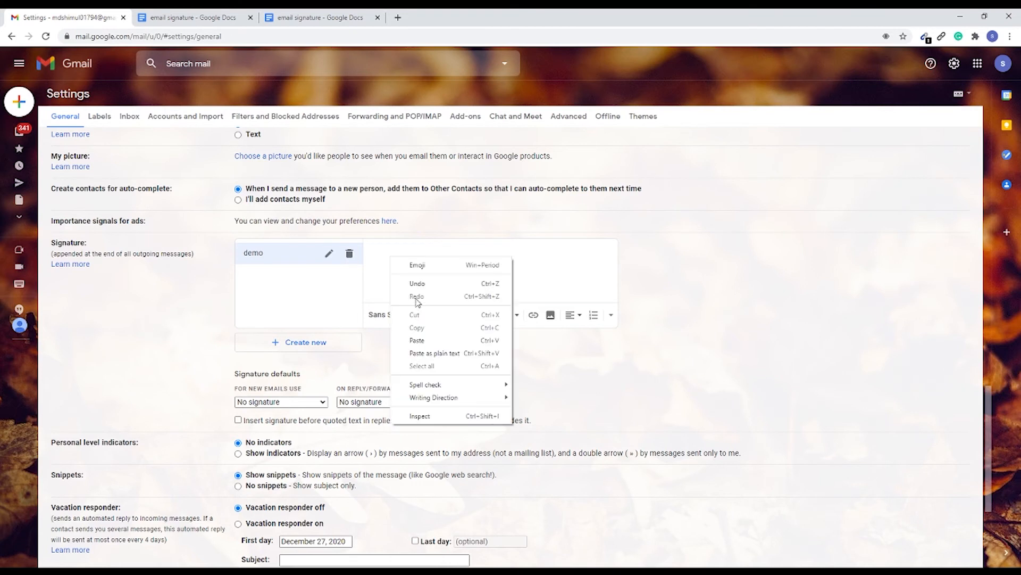
left_click(420, 342)
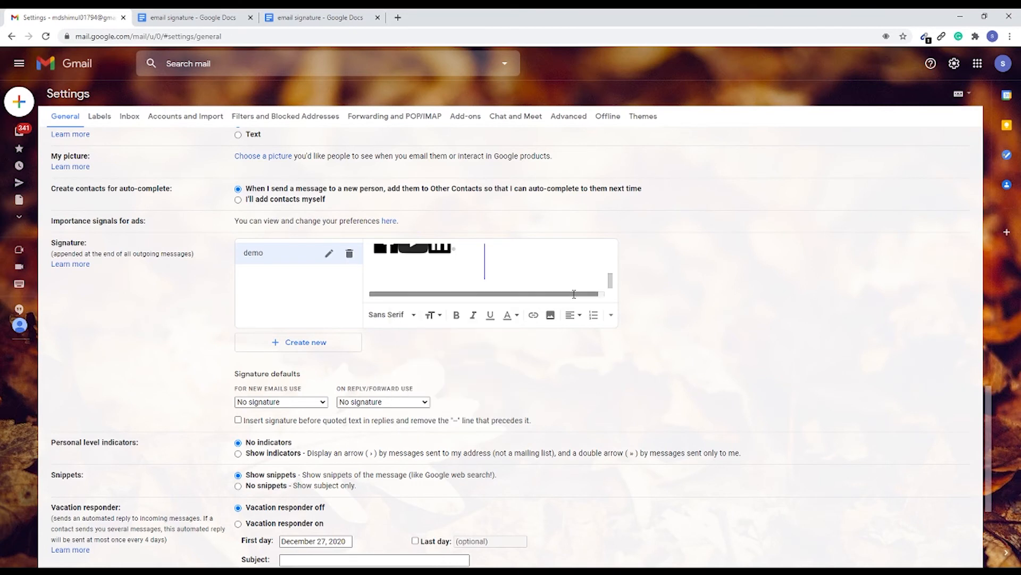
mouse_move(610, 284)
left_mouse_down()
mouse_move(610, 258)
mouse_move(614, 289)
left_mouse_up()
Step: Make demo the default signature for new emails and for replies and forwards, and save the settings changes
scroll(469, 356, "down", 3)
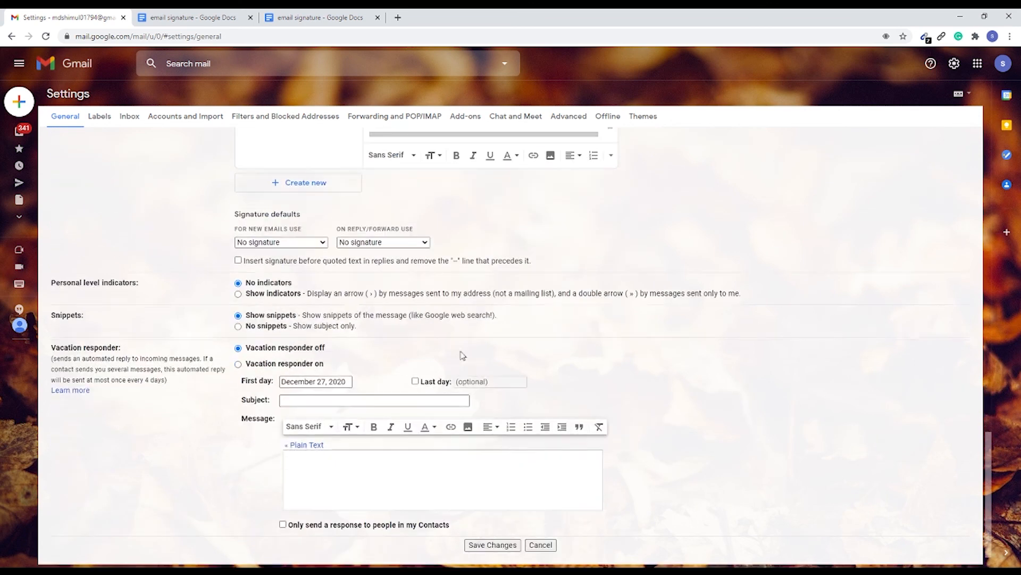
scroll(410, 292, "up", 2)
scroll(288, 290, "down", 1)
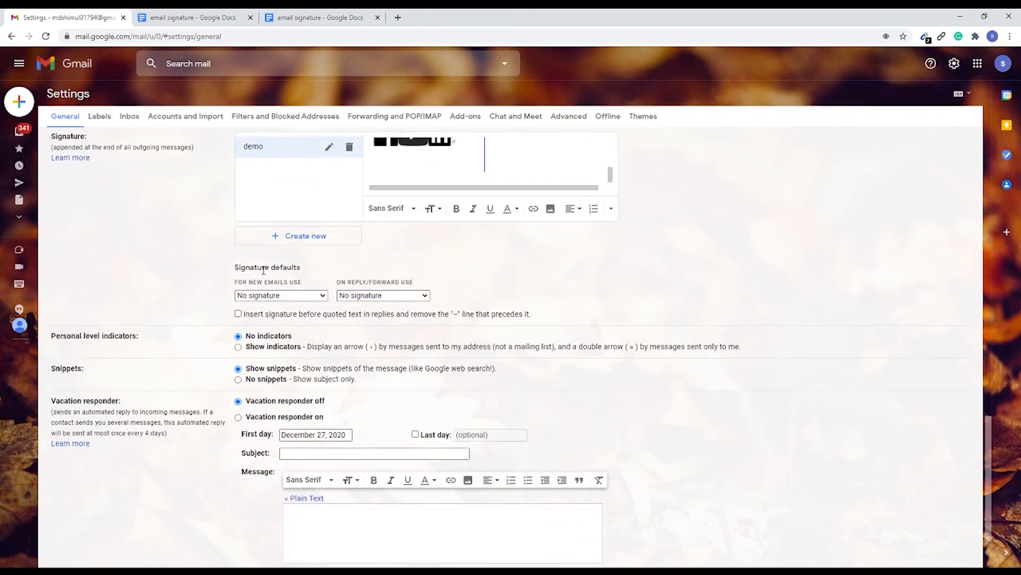
left_click_drag(236, 272, 286, 267)
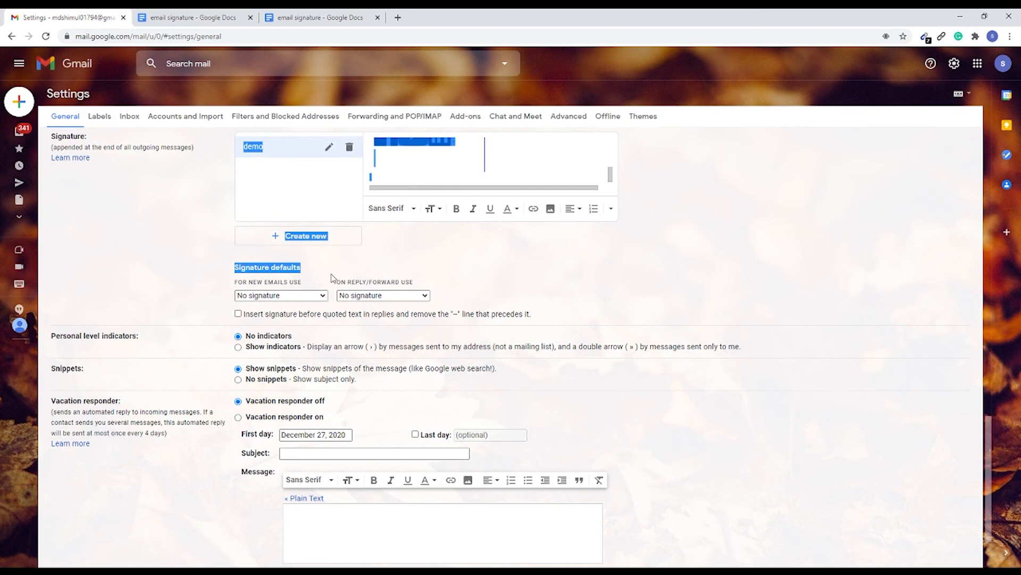
scroll(333, 282, "down", 1)
left_click(197, 250)
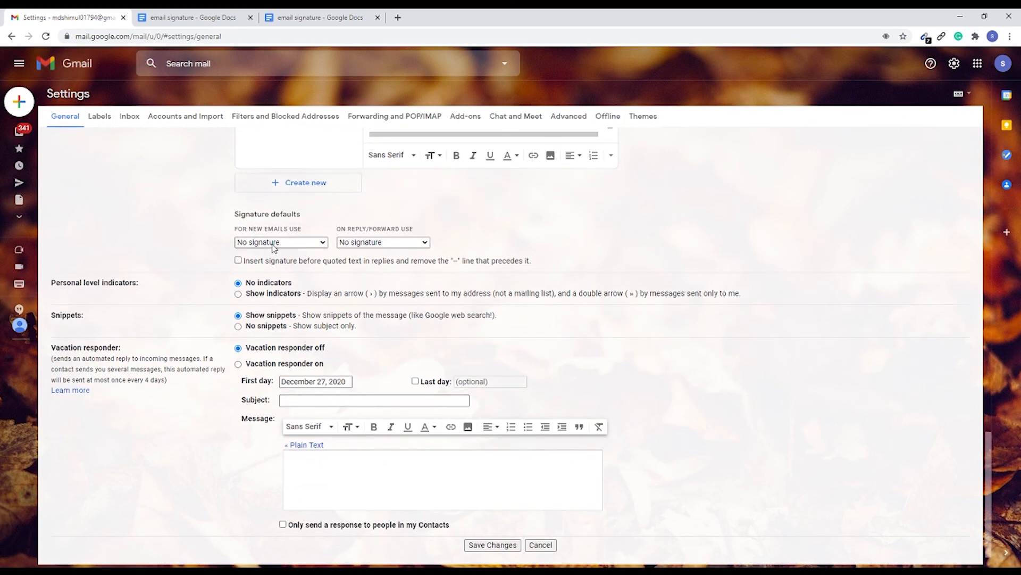
left_click(324, 243)
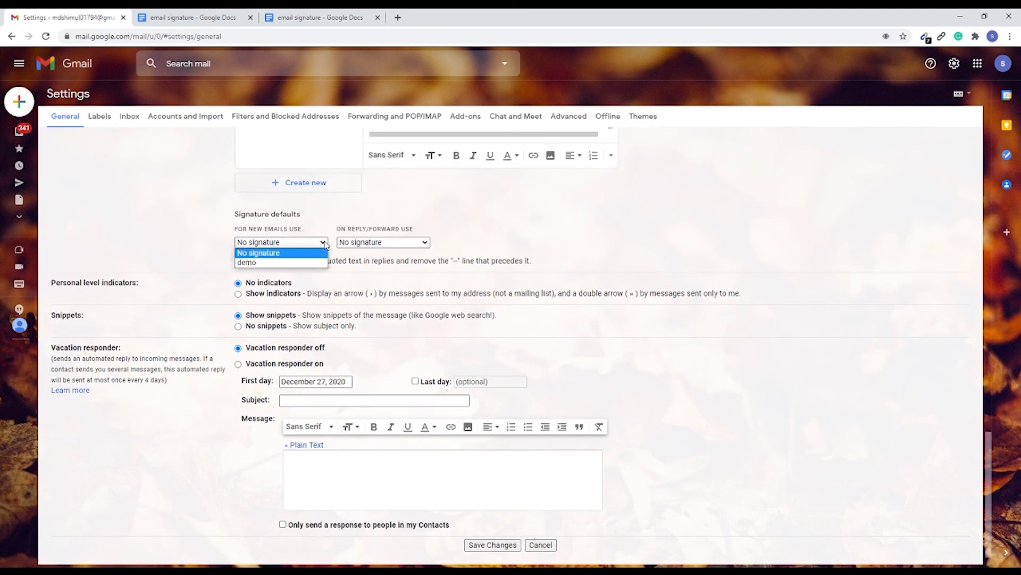
left_click(274, 263)
left_click(367, 243)
left_click(375, 263)
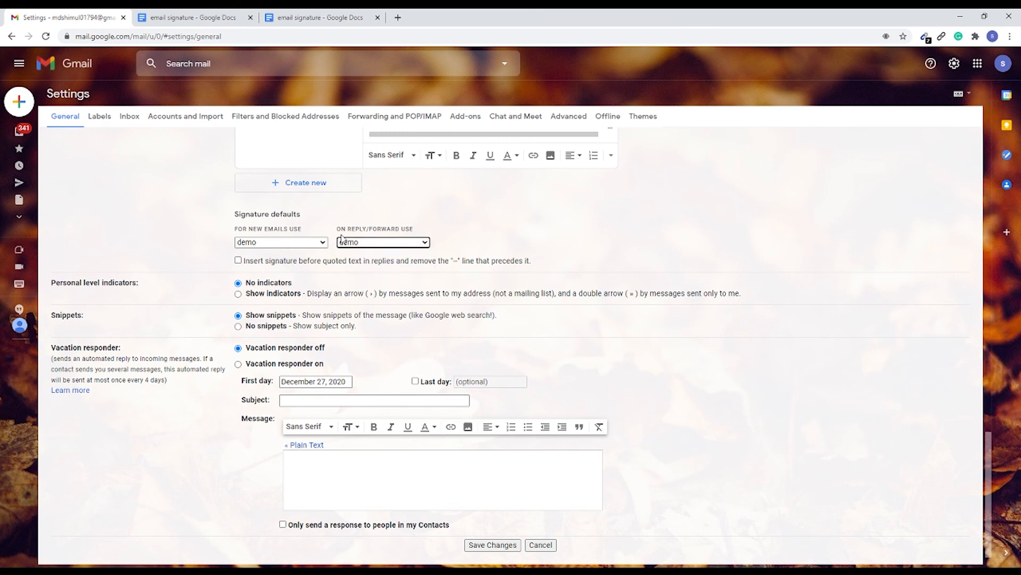
scroll(425, 372, "down", 1)
left_click(491, 510)
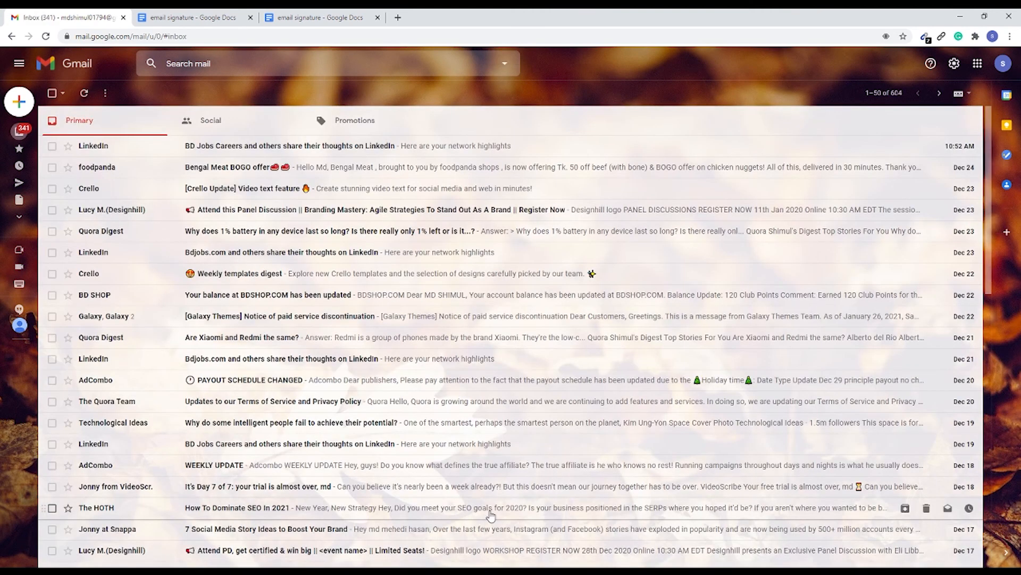
Step: Compose a new message and check the inserted signature's layout and its Facebook icon link
left_click(33, 106)
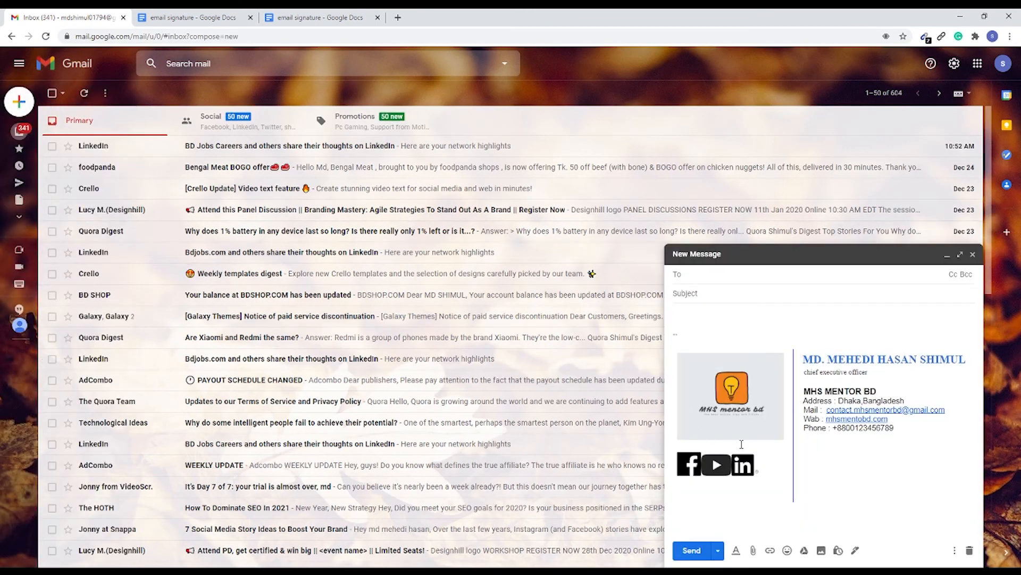
left_click(686, 467)
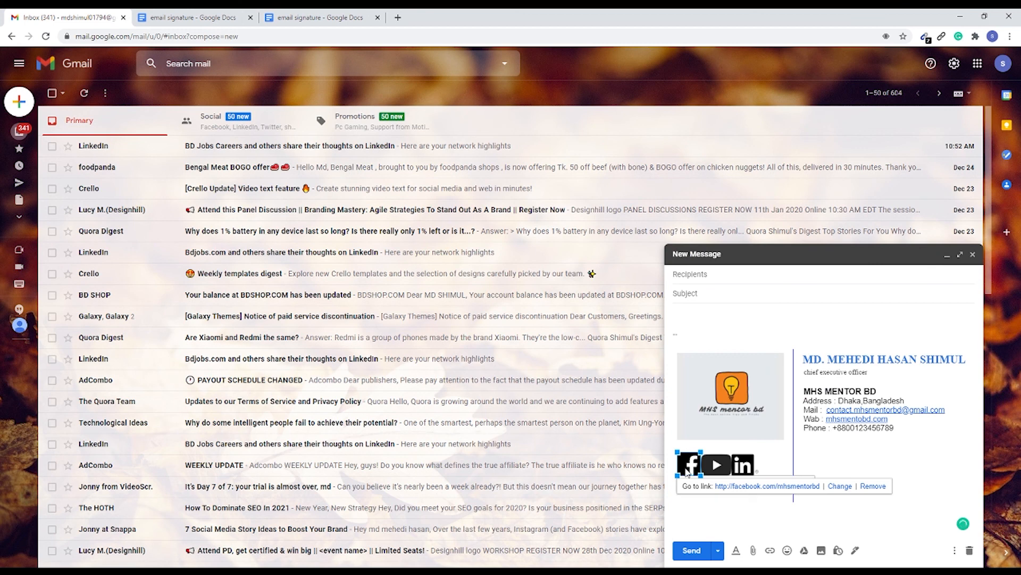
left_click(673, 507)
left_click(689, 465)
left_click(790, 502)
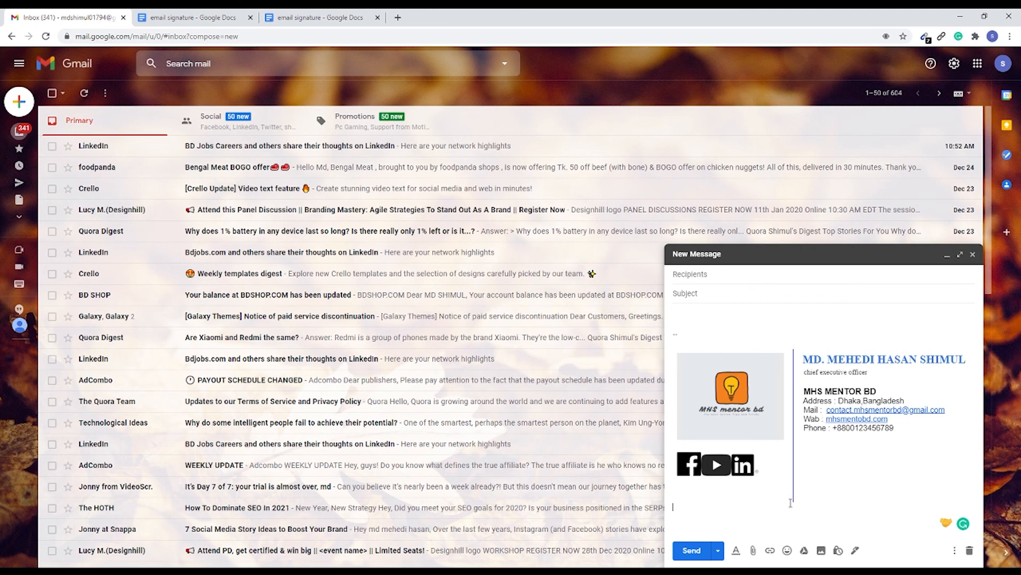